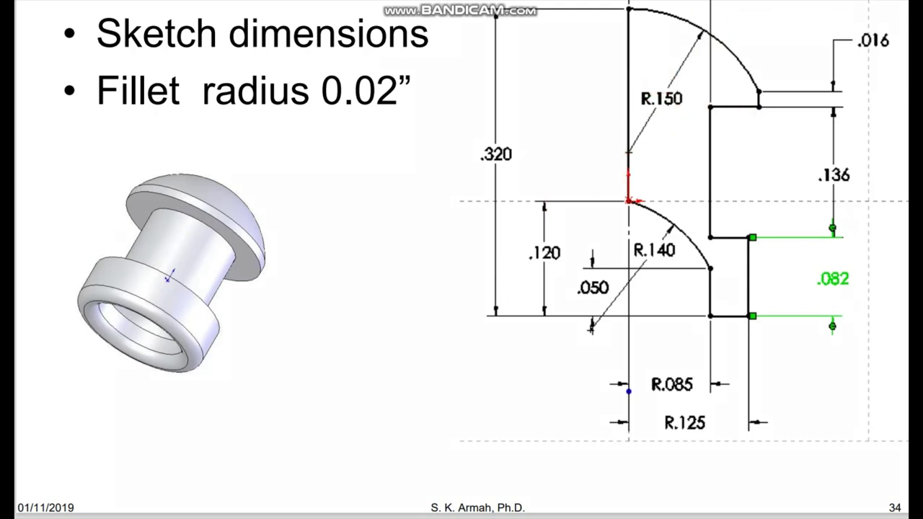
- Mark up the dimensioned bushing profile on the slide, then switch to SOLIDWORKS
mouse_move(525, 9)
mouse_down()
mouse_move(875, 209)
mouse_move(886, 434)
mouse_up()
key(alt+Tab)
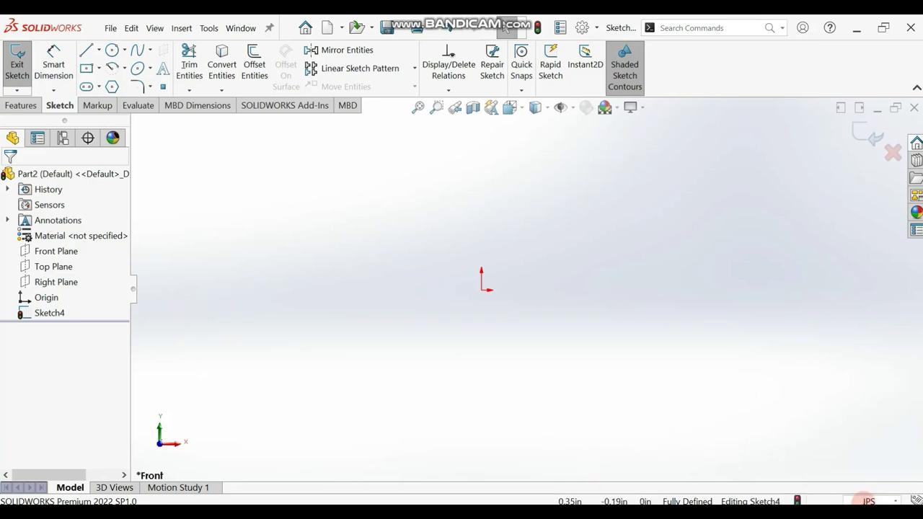
click(880, 501)
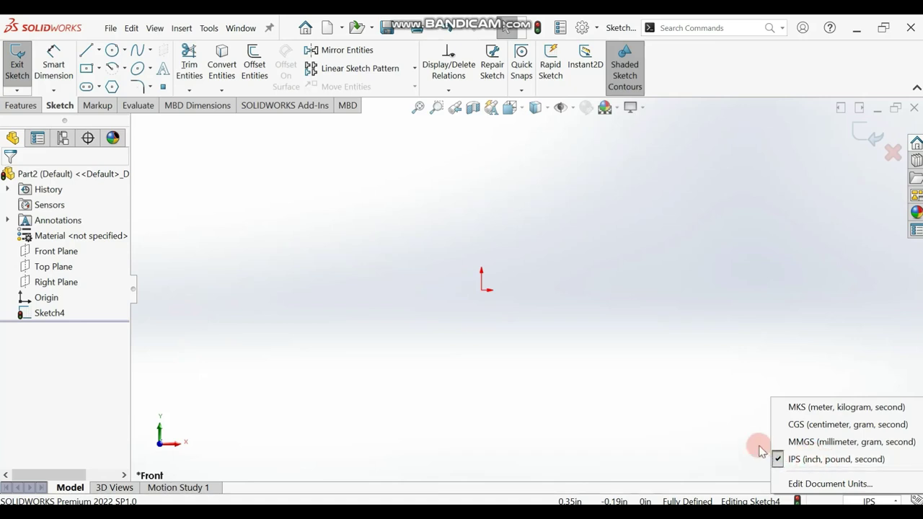
click(69, 249)
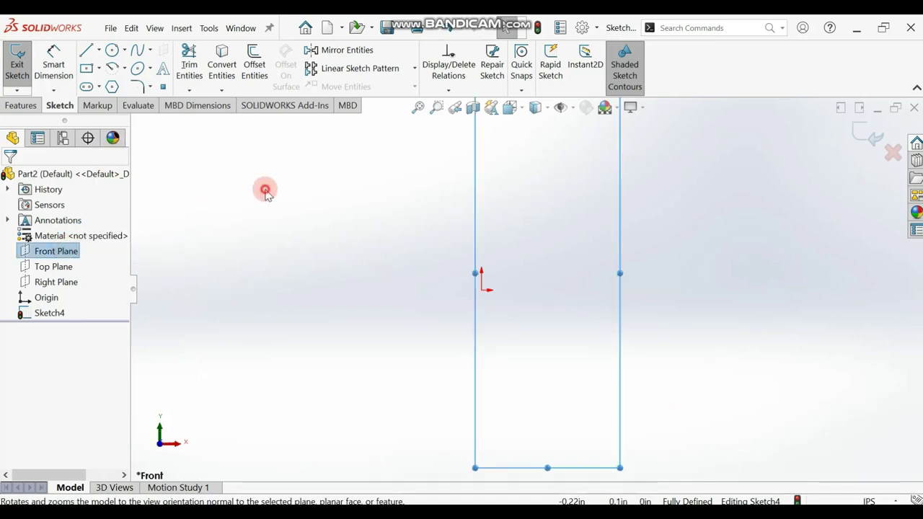
click(280, 229)
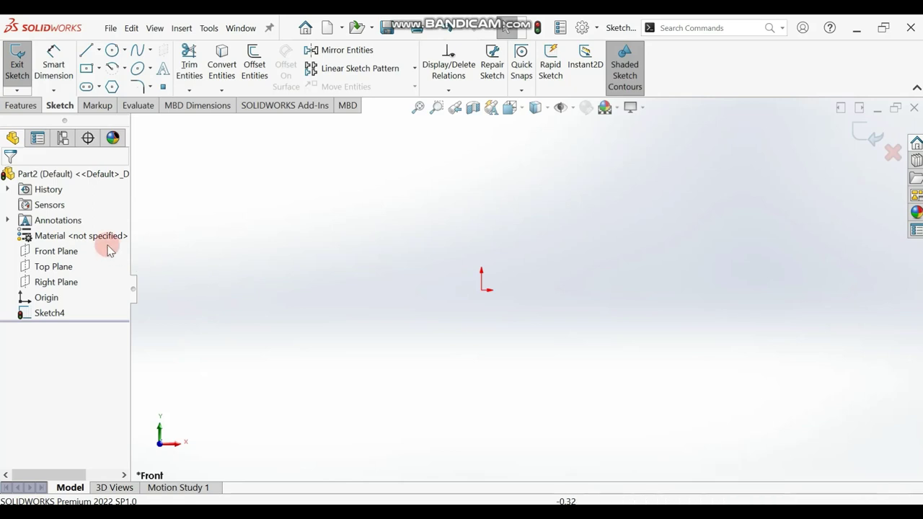
- Draw a vertical construction centerline through the sketch origin, extending above and below it
click(99, 52)
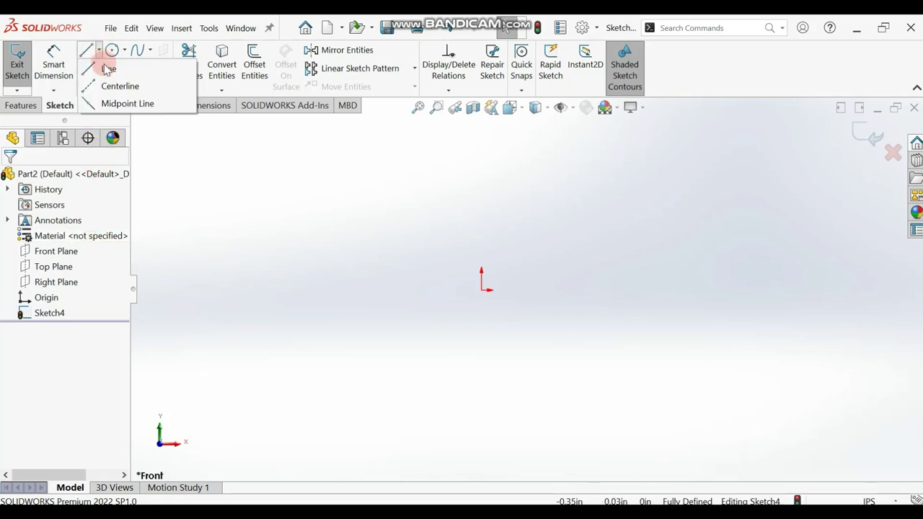
click(122, 86)
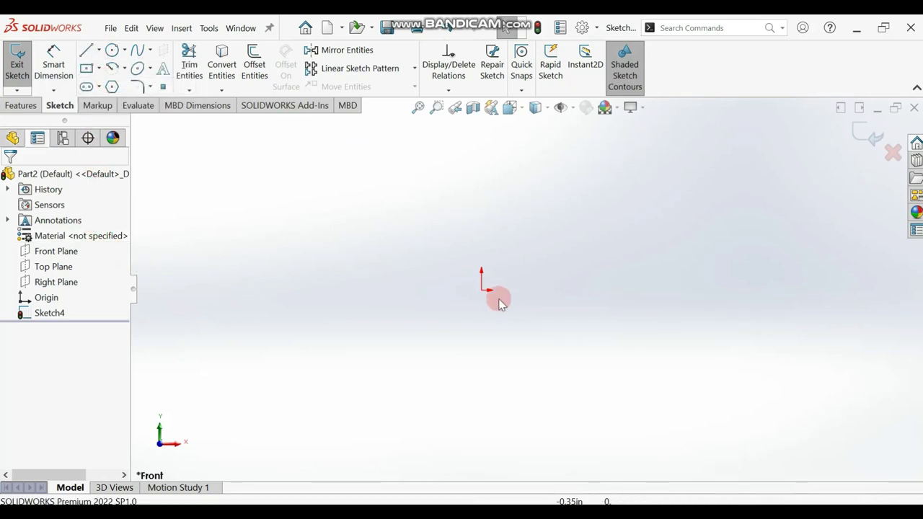
click(483, 287)
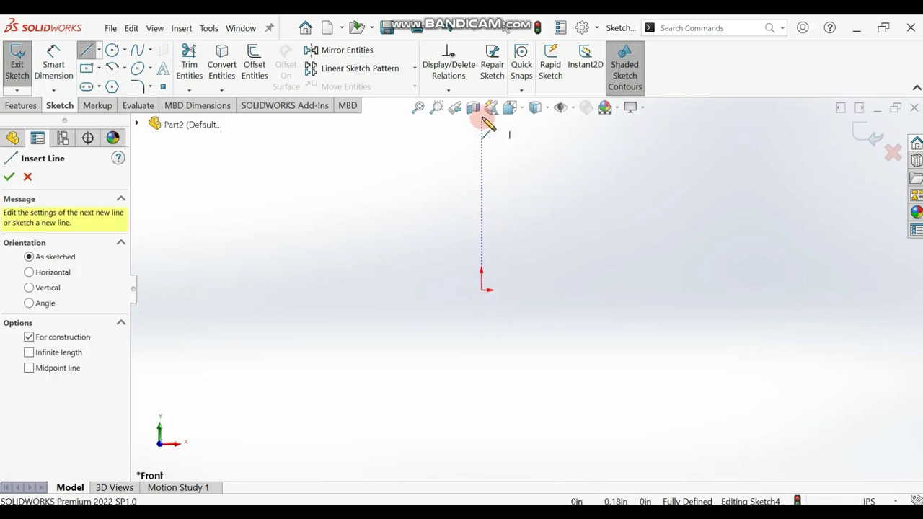
click(482, 118)
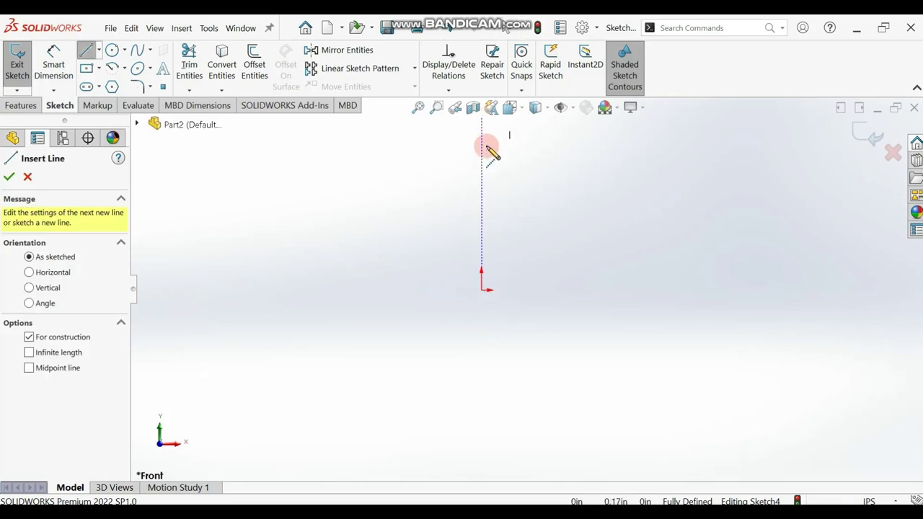
click(478, 360)
drag(480, 422, 482, 456)
right_click(311, 372)
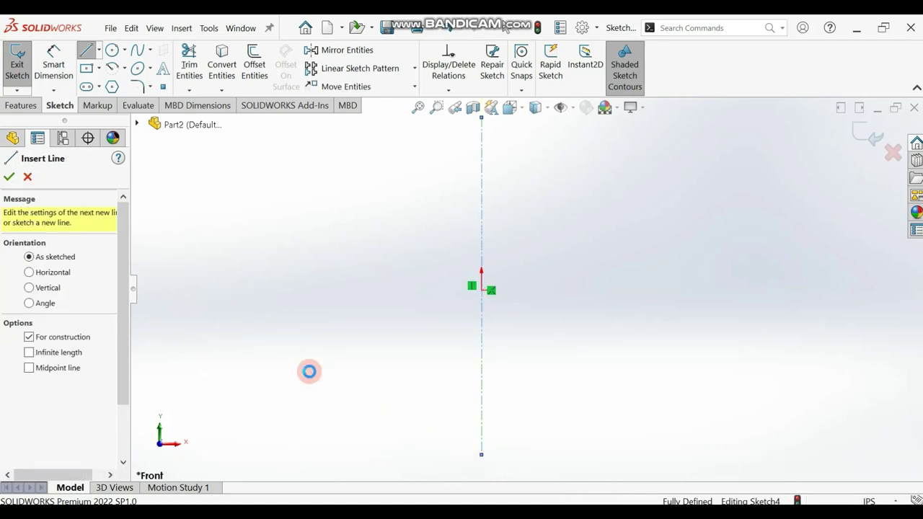
key(Escape)
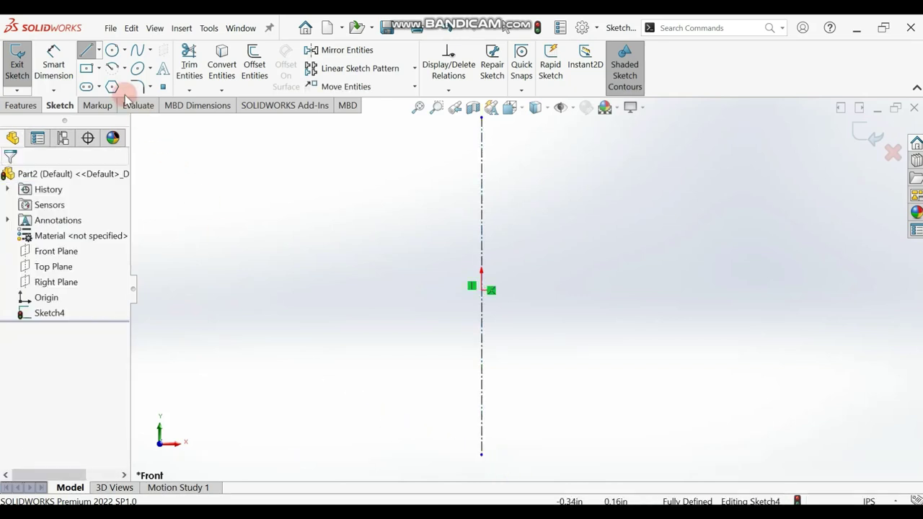
- Sketch the seven-segment stepped bushing outline of horizontal and vertical lines right of the centerline
click(86, 51)
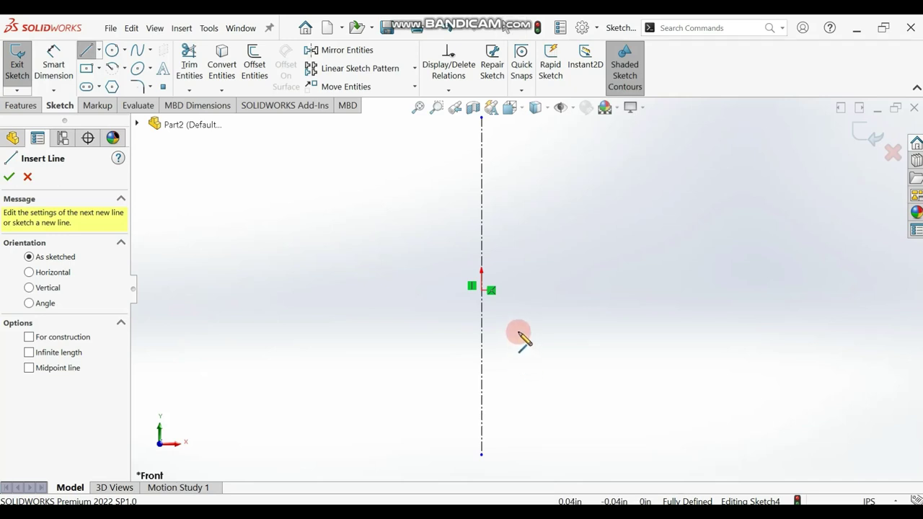
click(528, 370)
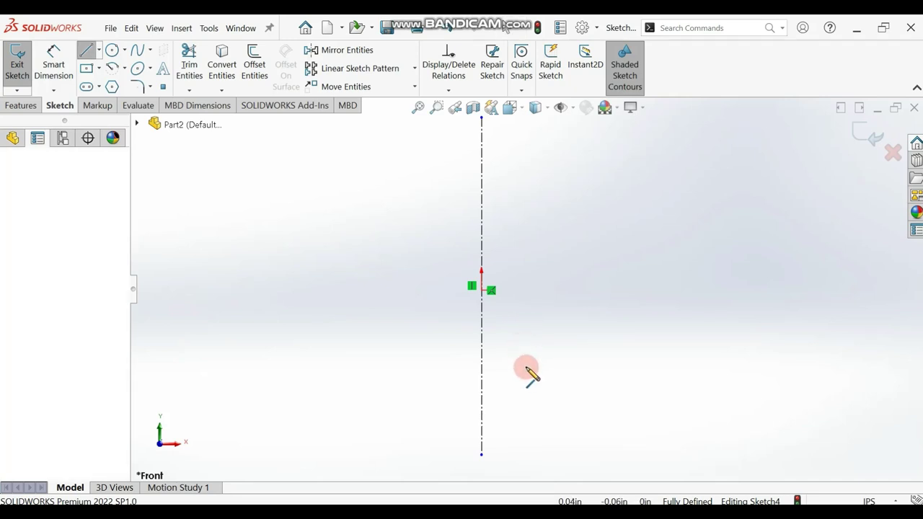
click(528, 383)
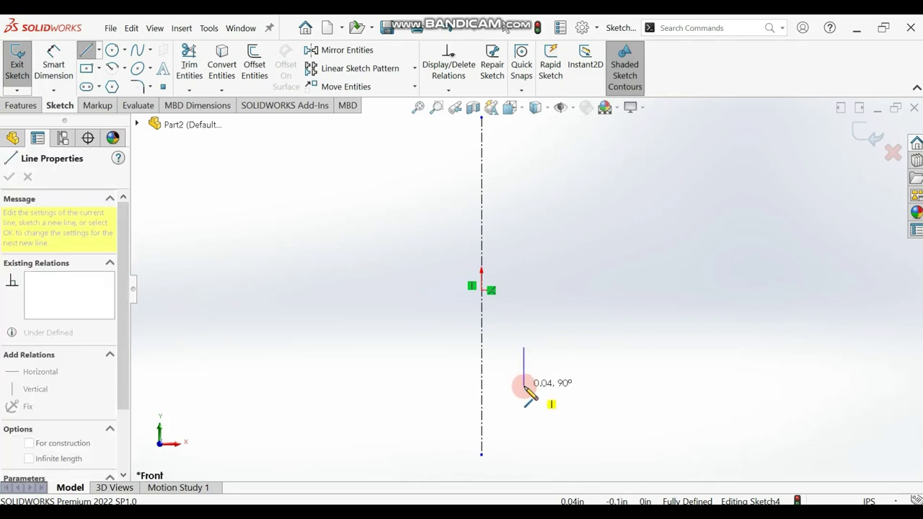
click(523, 386)
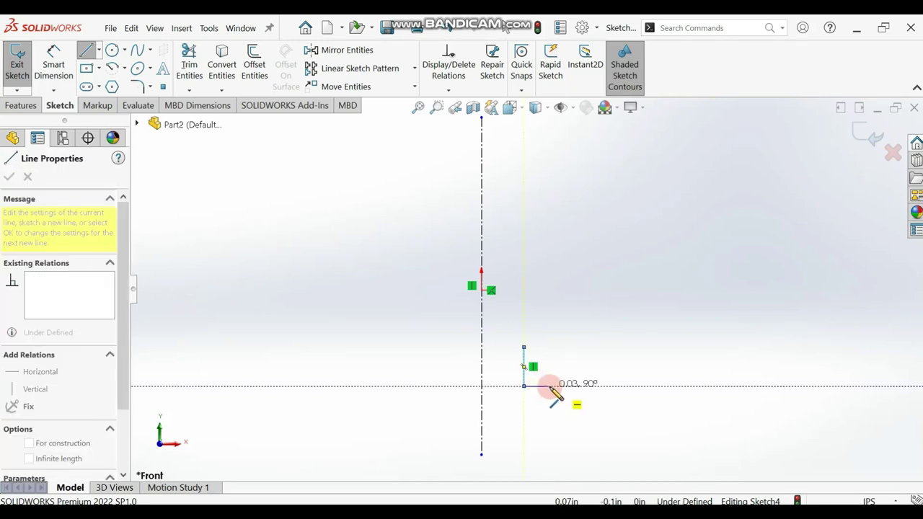
click(549, 386)
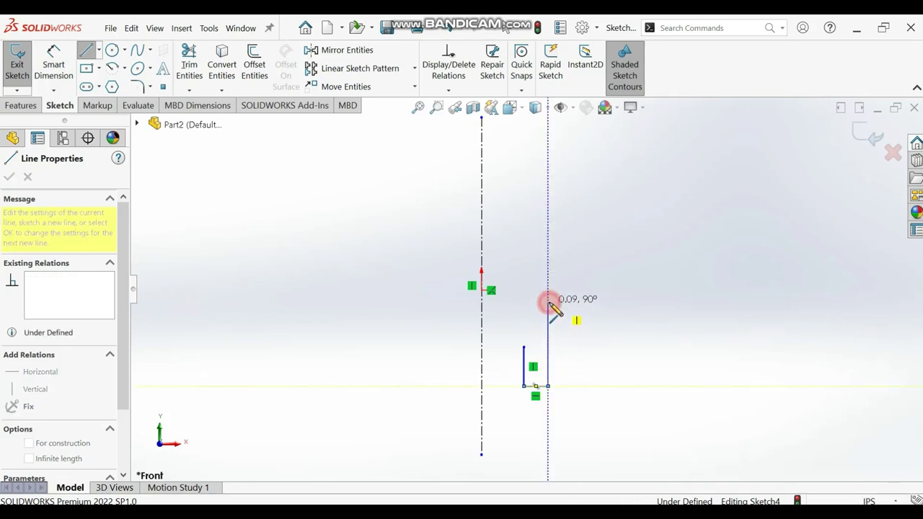
click(549, 302)
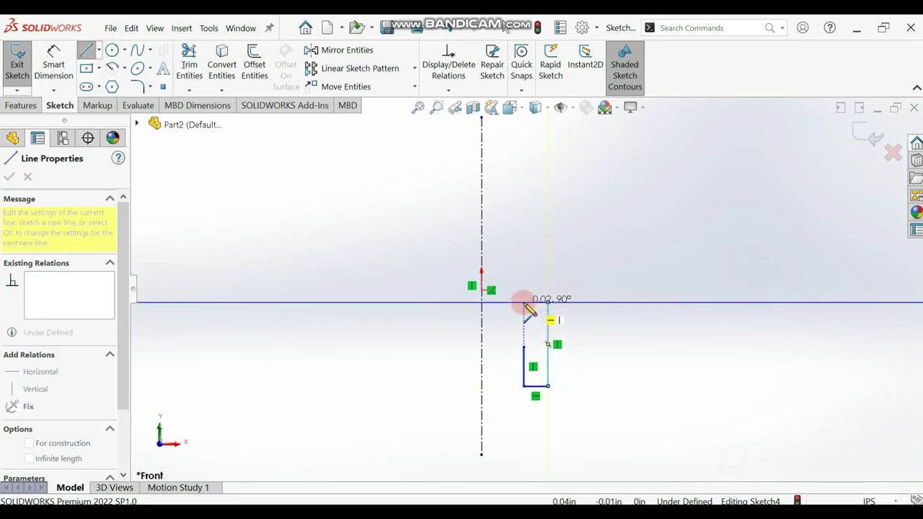
click(525, 303)
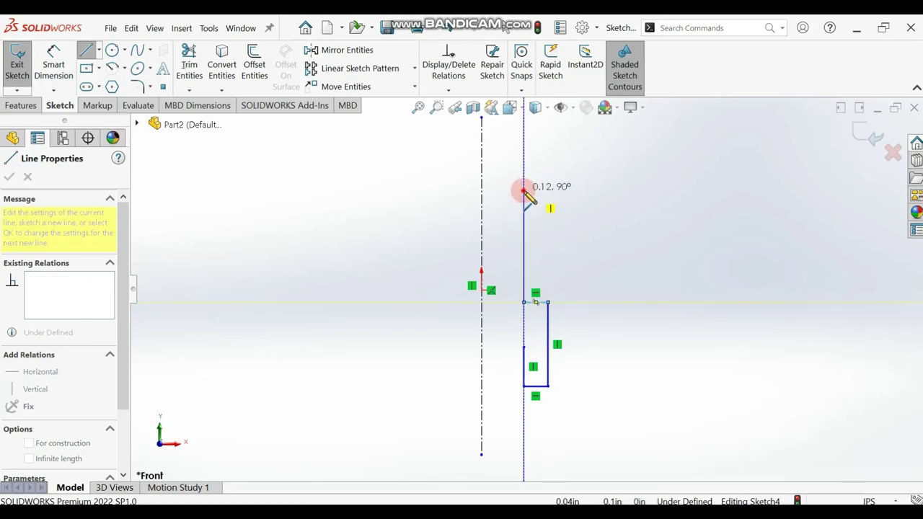
click(524, 191)
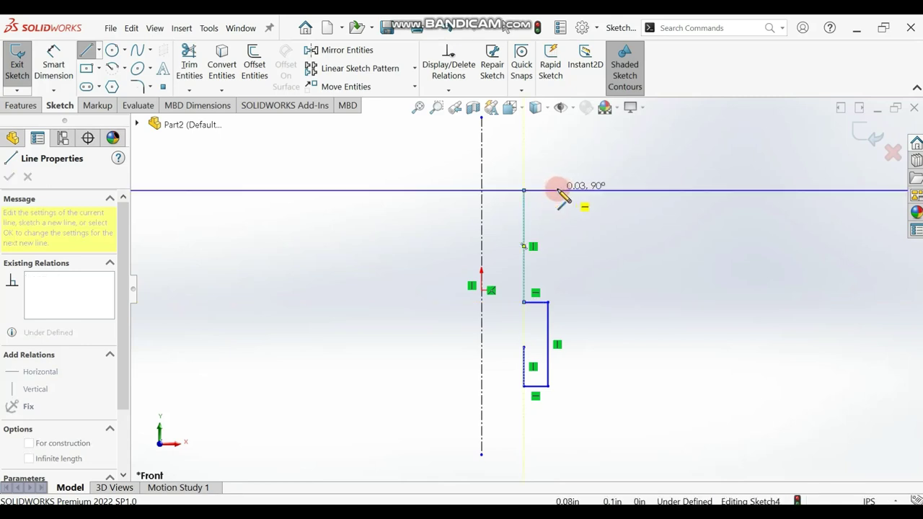
click(557, 191)
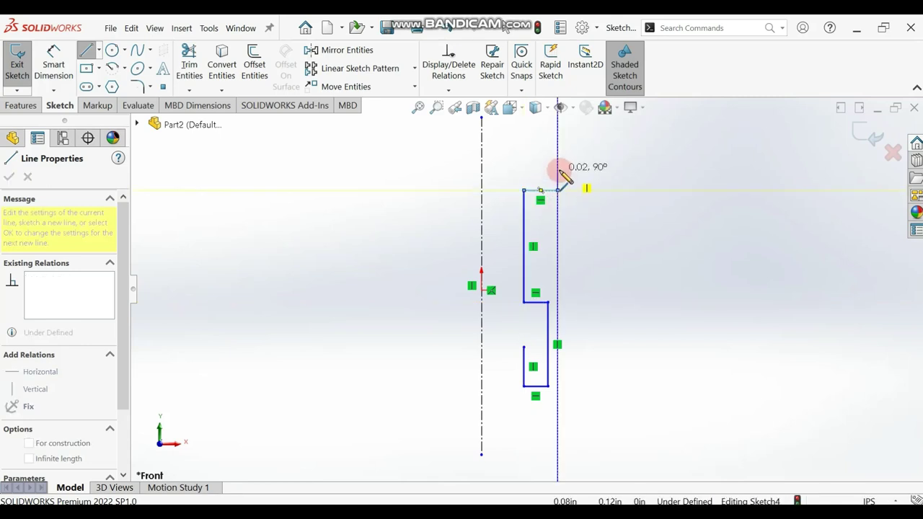
double_click(560, 172)
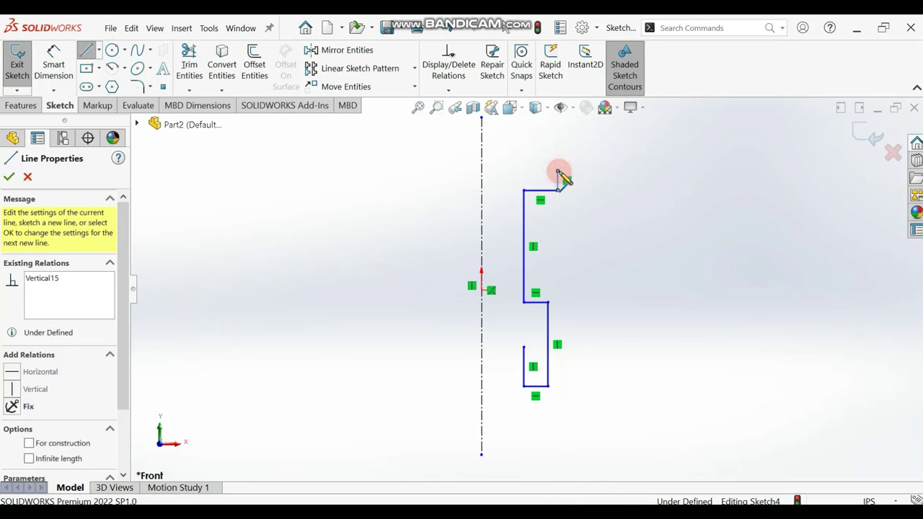
click(559, 172)
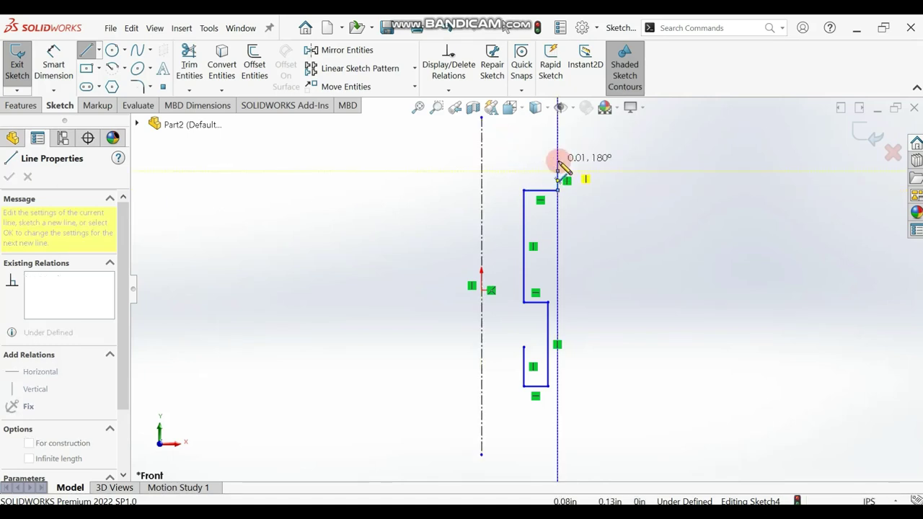
key(Escape)
- Draw a solid line from the origin up along the centerline to its top end
click(87, 53)
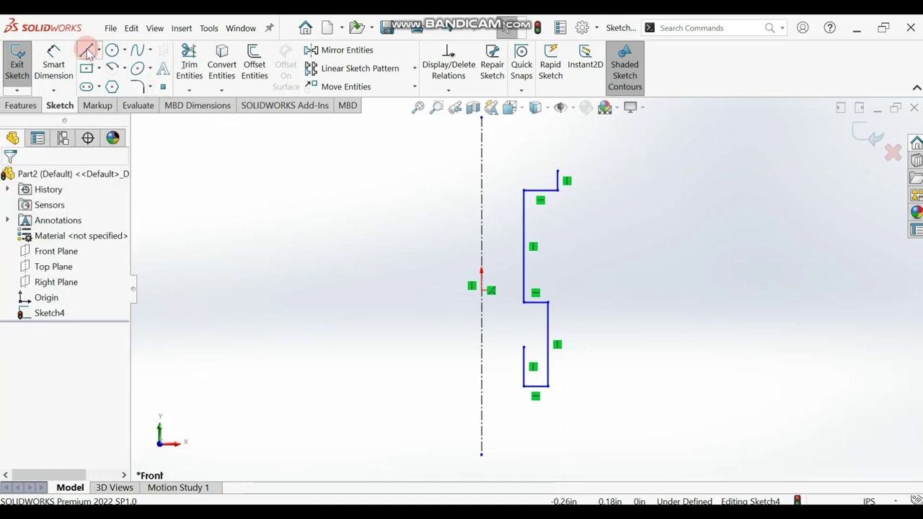
click(482, 288)
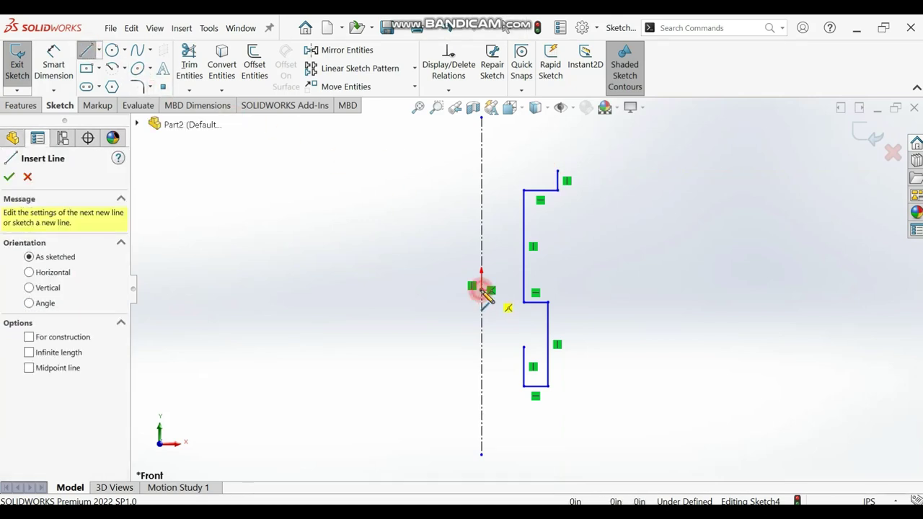
drag(482, 288, 482, 120)
key(Escape)
key(Escape)
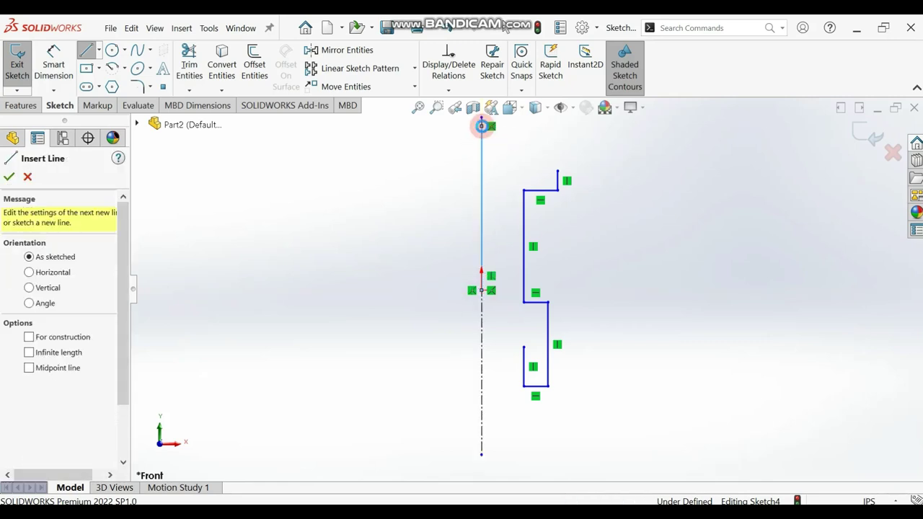
click(54, 64)
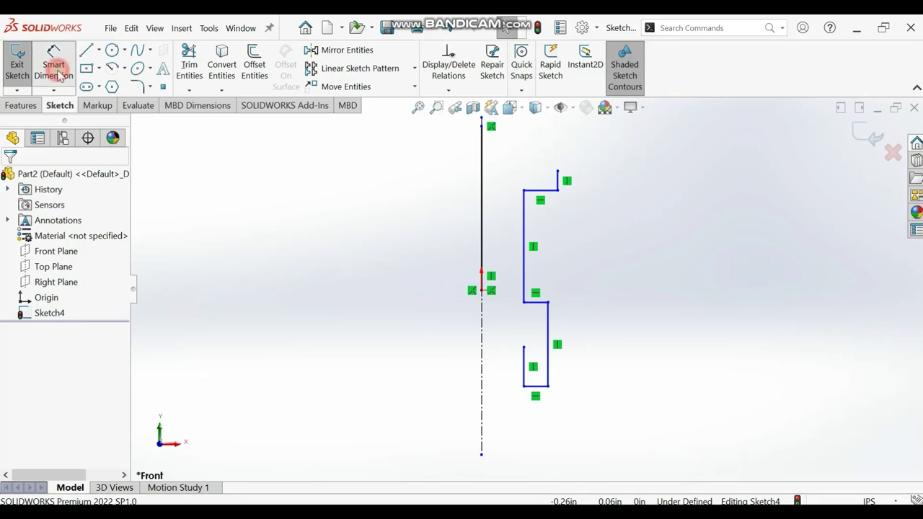
- Dimension the short top segment of the profile to 0.016 in
click(560, 181)
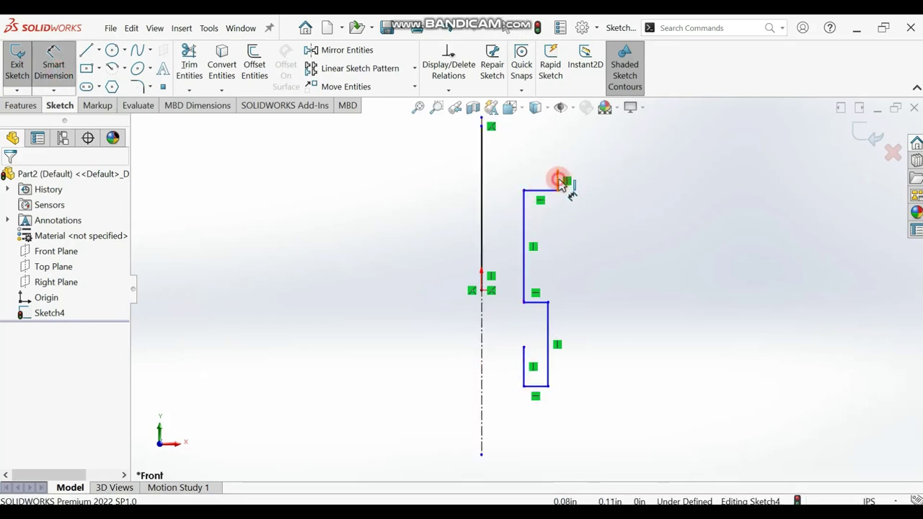
click(629, 181)
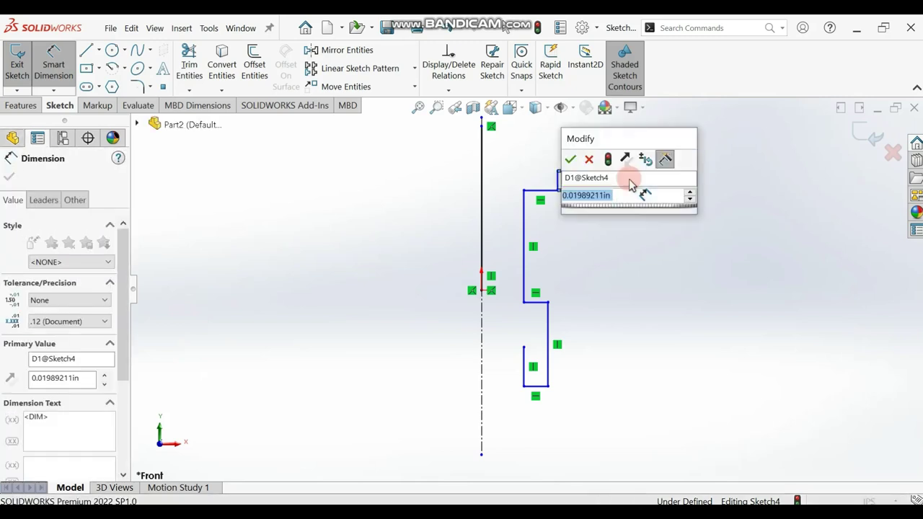
text(0)
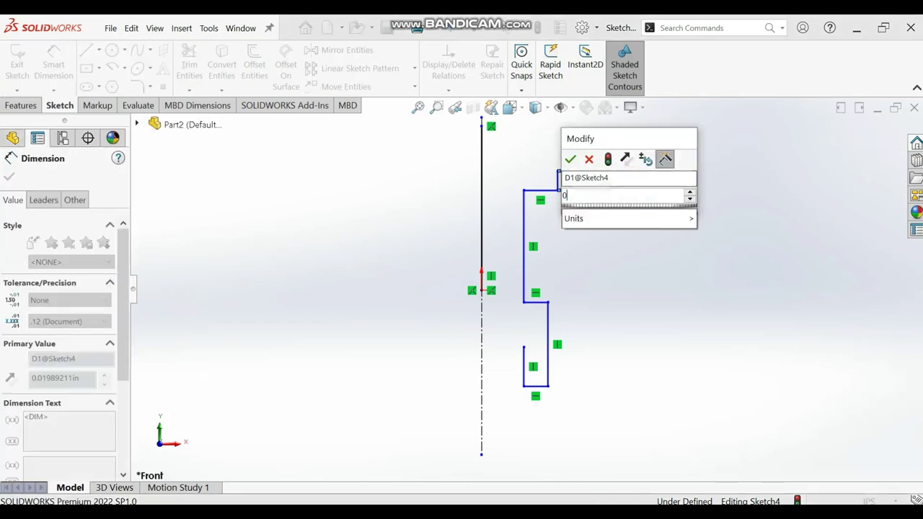
text(,016)
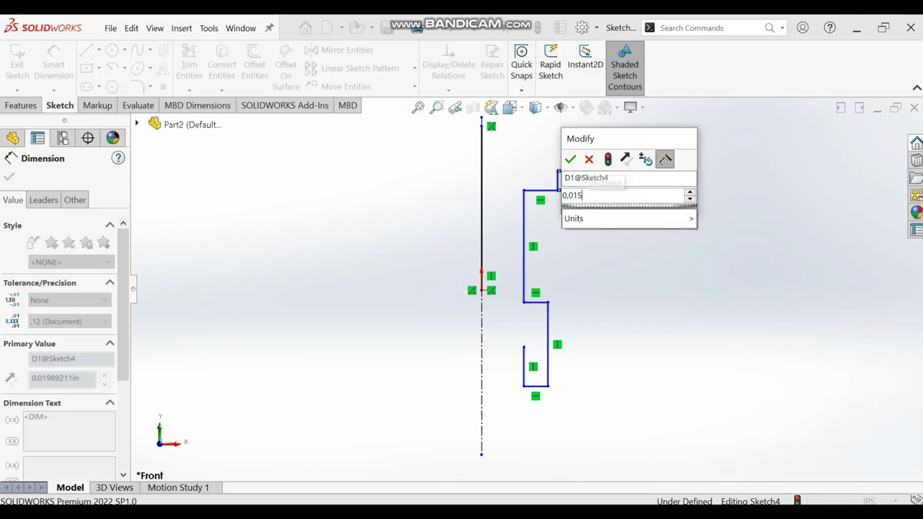
key(BackSpace)
key(BackSpace)
key(BackSpace)
key(BackSpace)
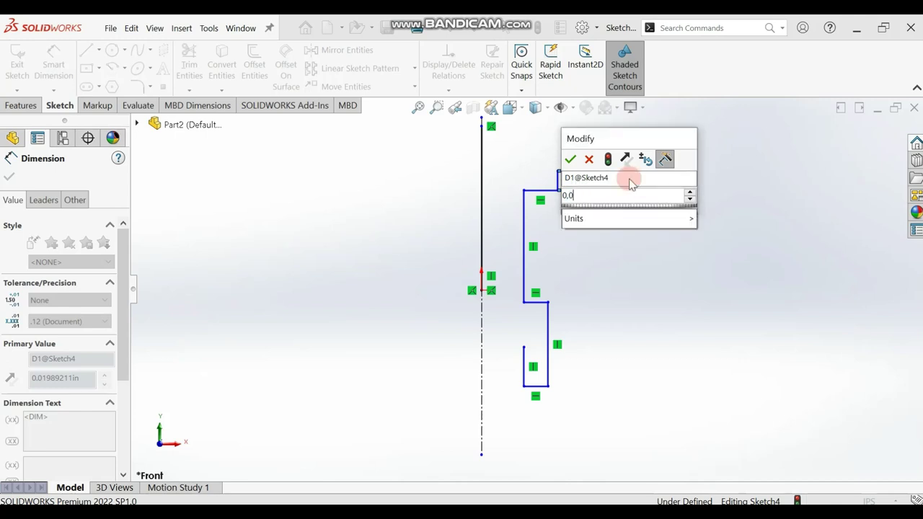
text(.01)
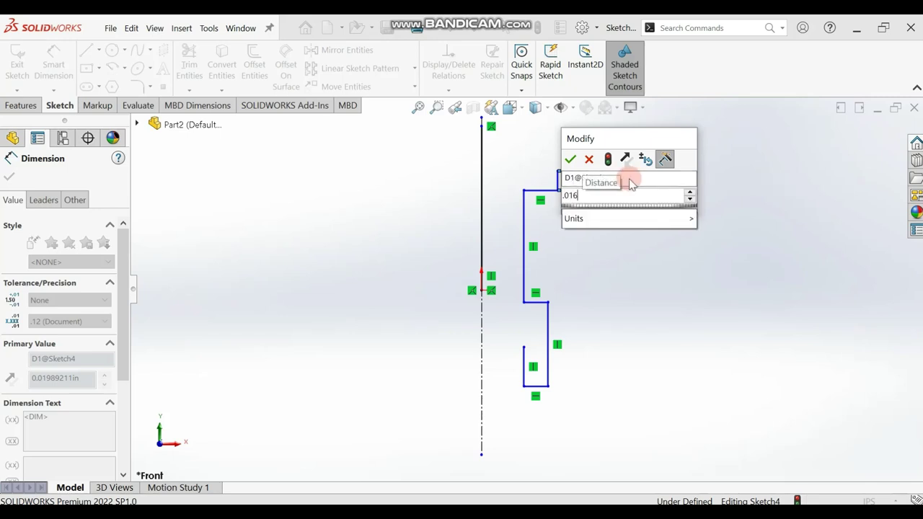
text(6)
key(Return)
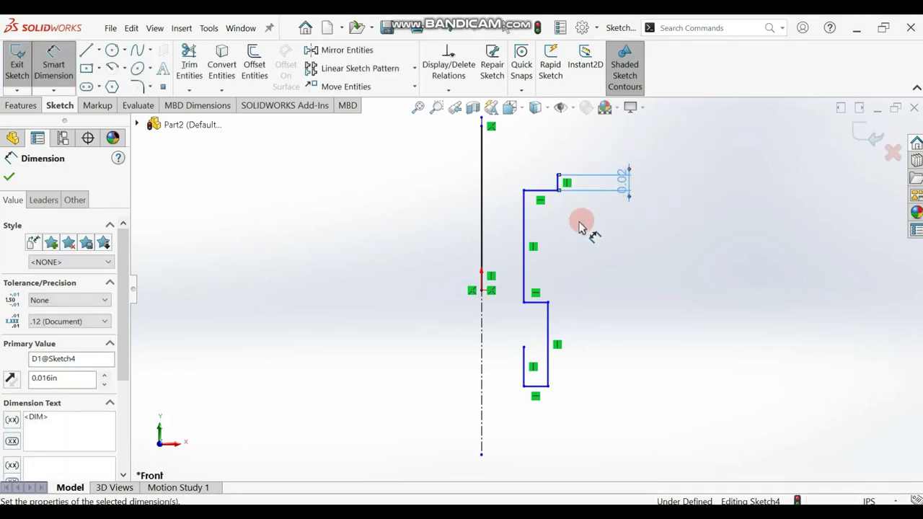
- Dimension the head's vertical edge (0.14 in) and the neck height (0.082 in)
click(523, 224)
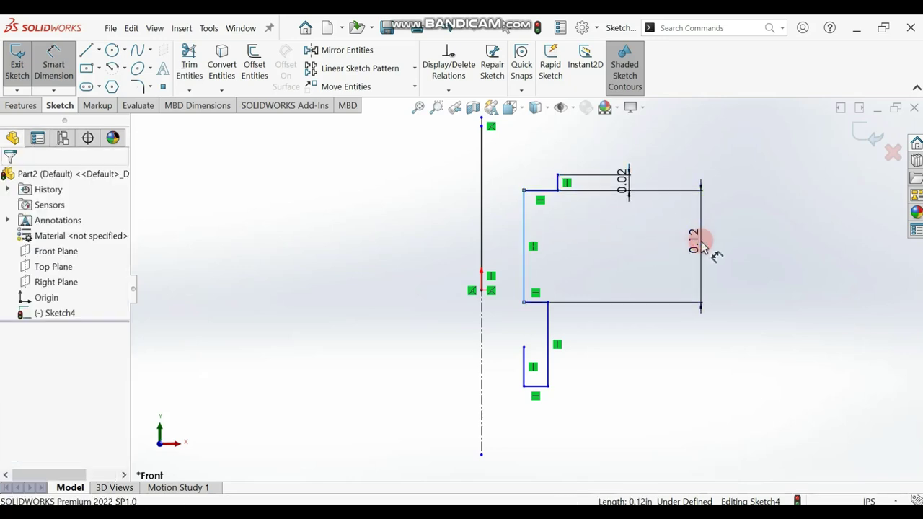
click(703, 245)
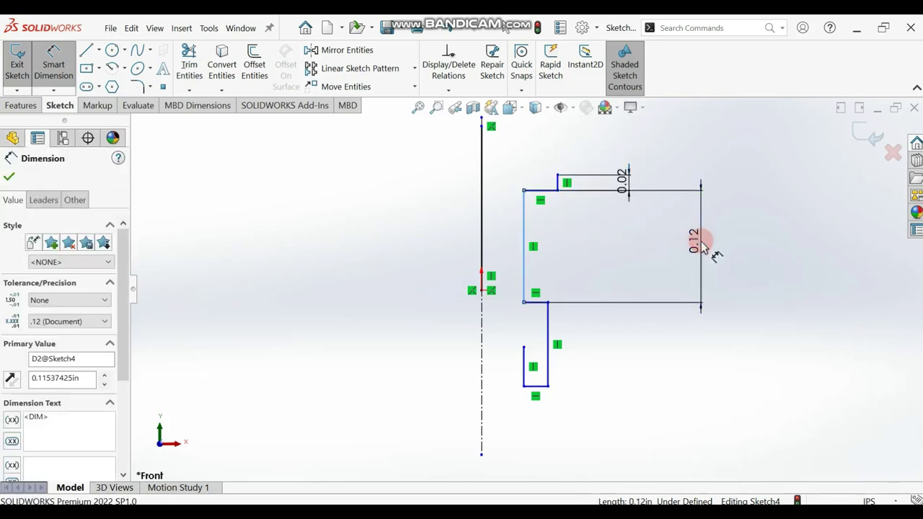
text(0.12)
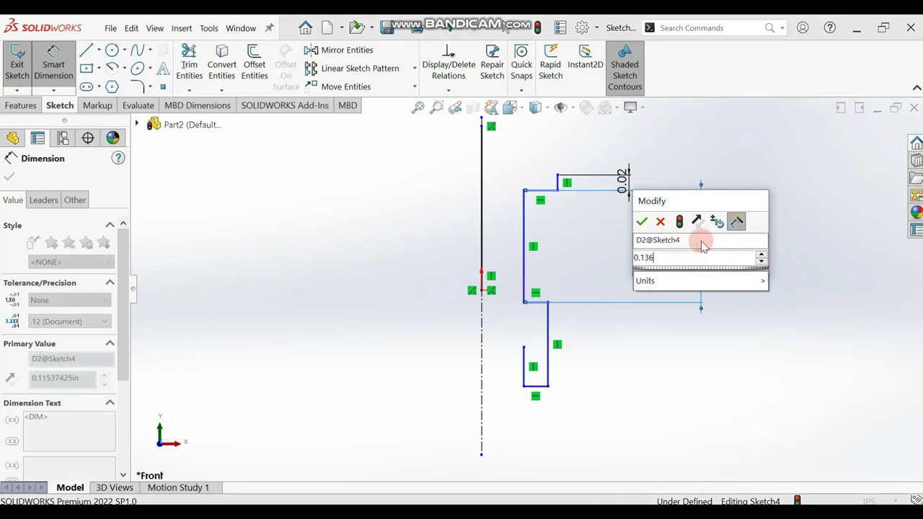
key(Return)
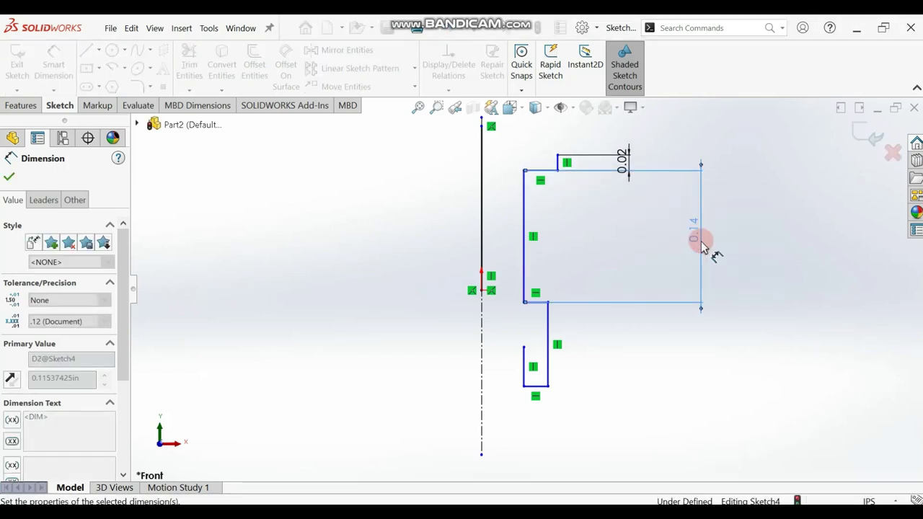
click(549, 338)
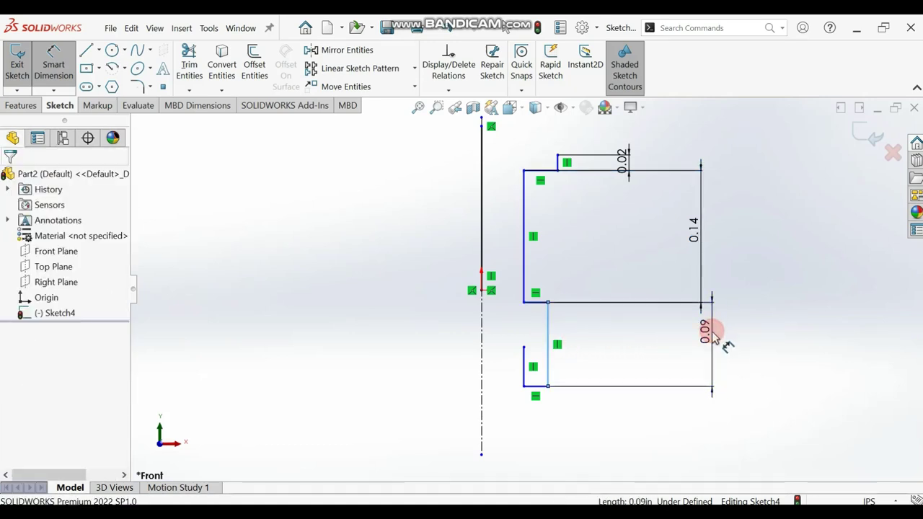
click(714, 336)
text(0.0)
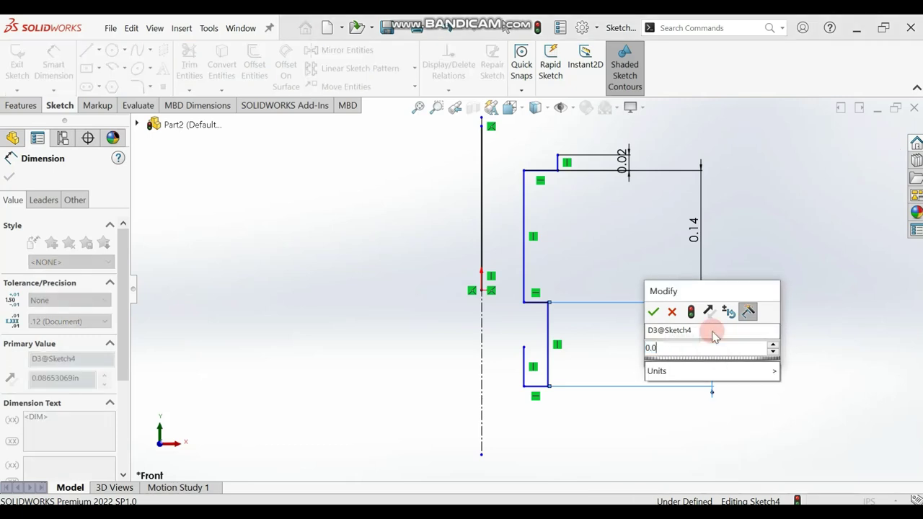
text(82)
key(Return)
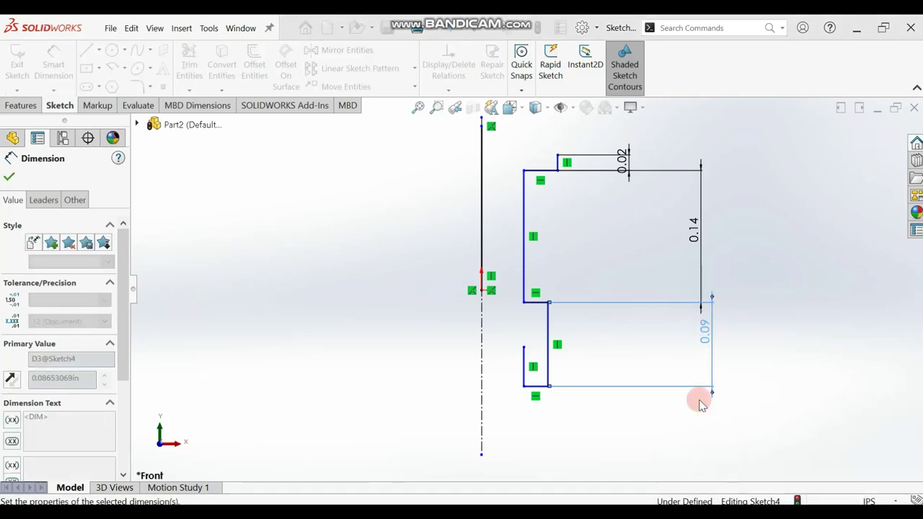
- Dimension the bore step to 0.05 in and the overall height to 0.32 in
click(525, 369)
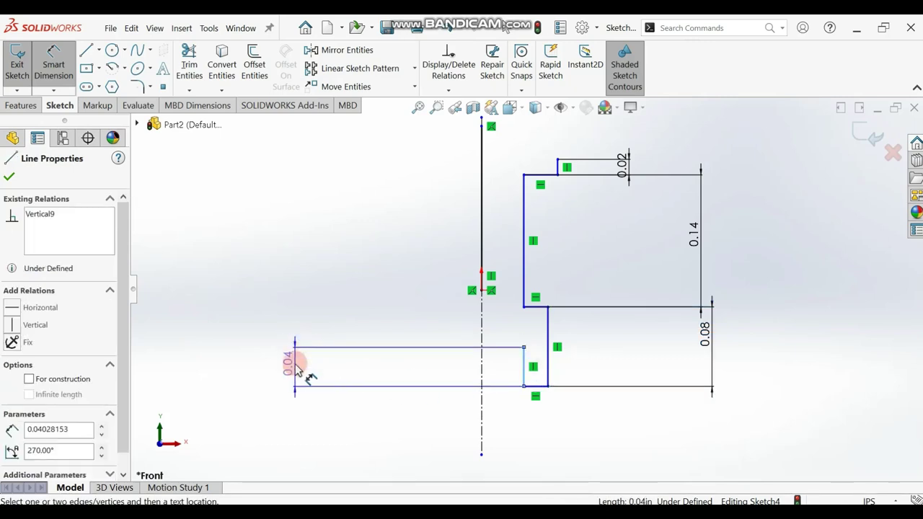
click(296, 366)
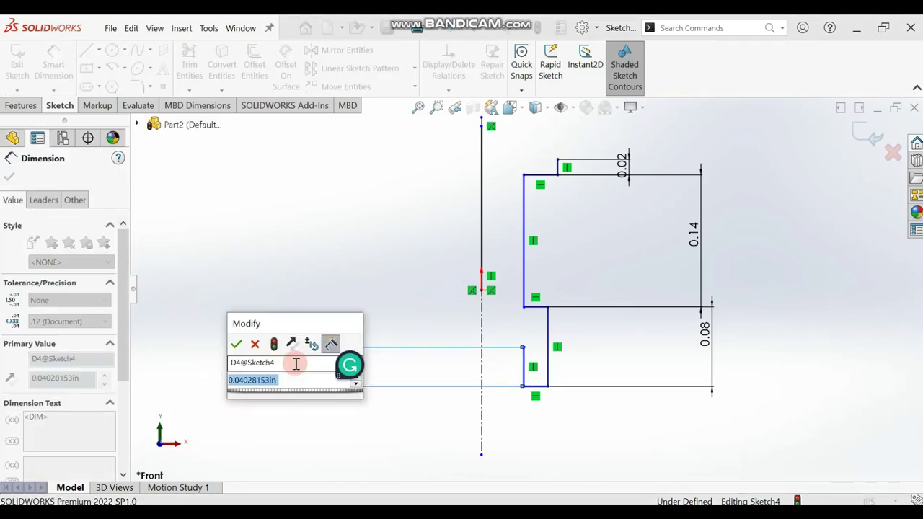
text(0.0)
text(4)
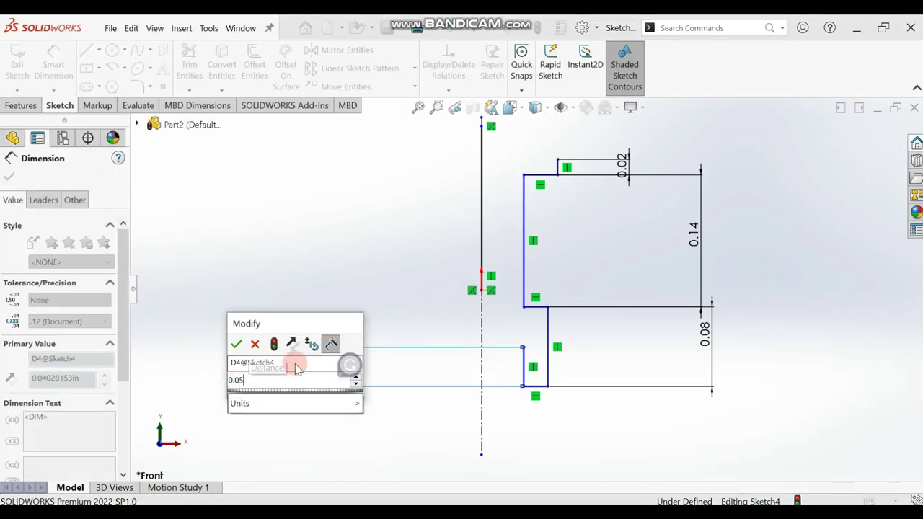
key(Return)
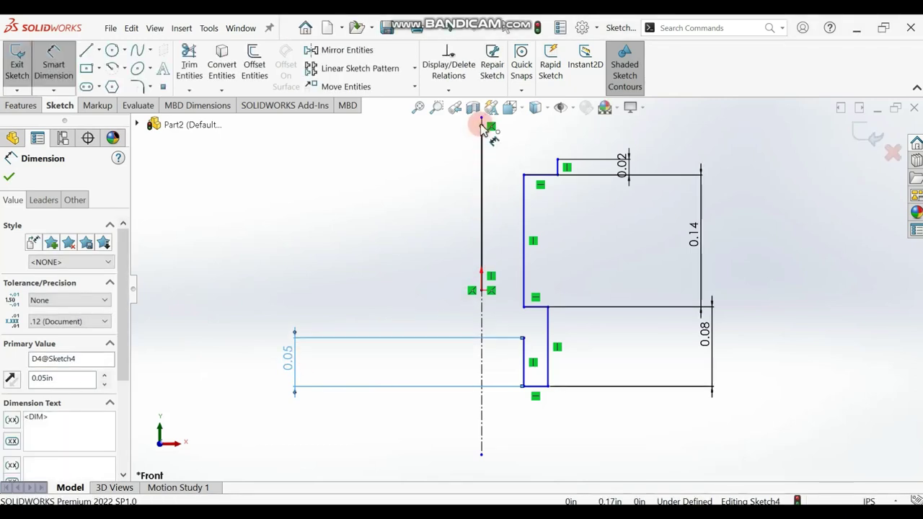
click(482, 124)
click(535, 388)
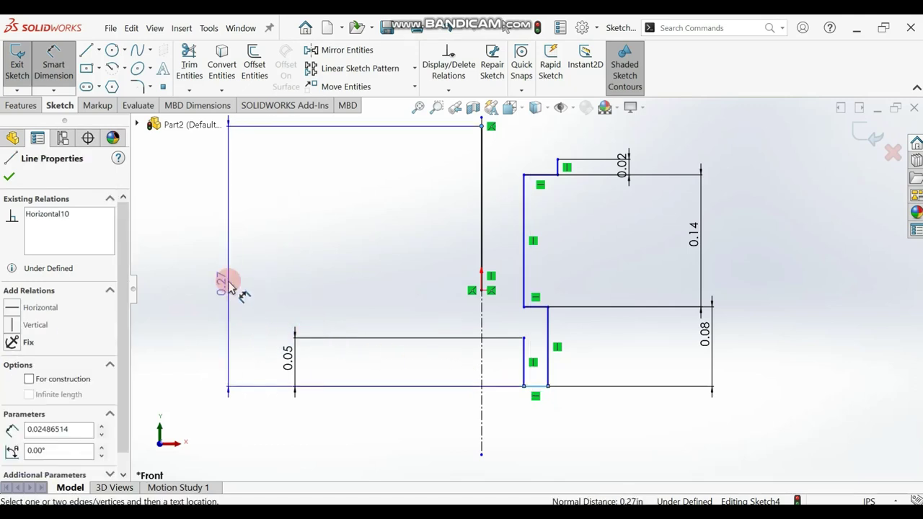
click(229, 285)
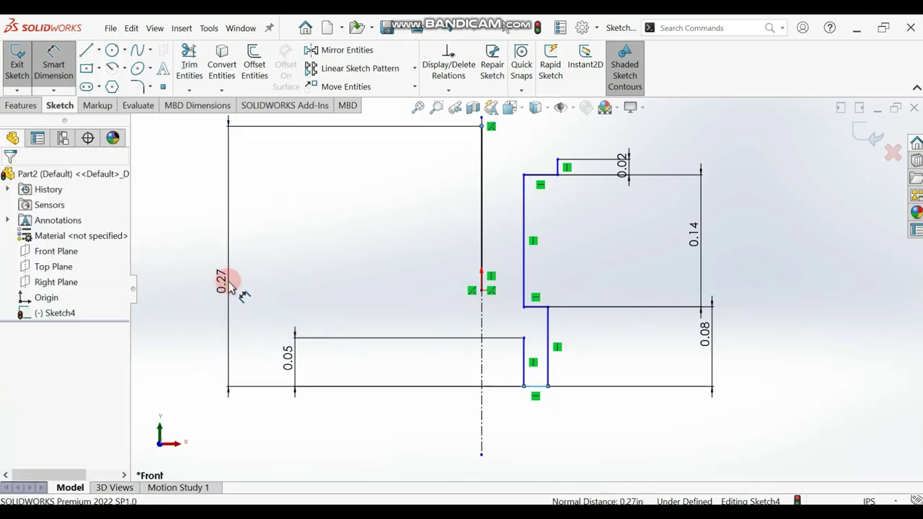
double_click(230, 286)
text(0)
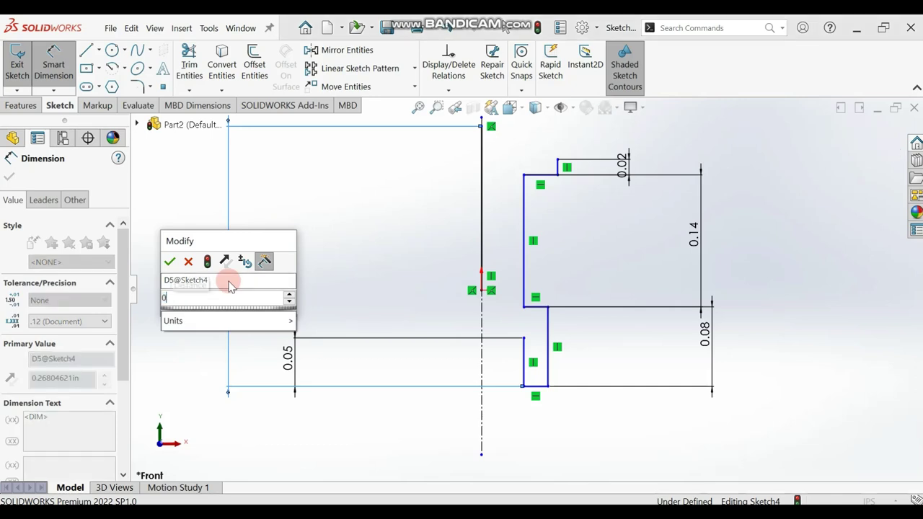
text(.32)
key(Return)
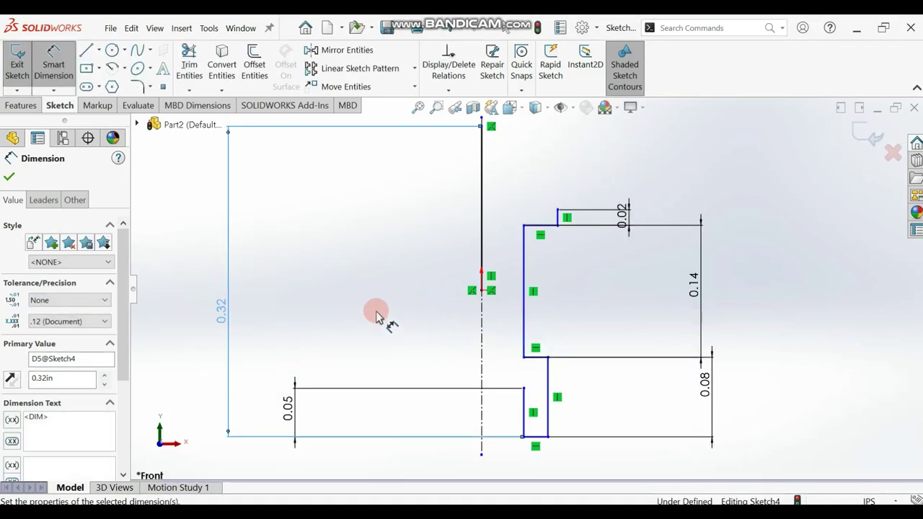
click(8, 178)
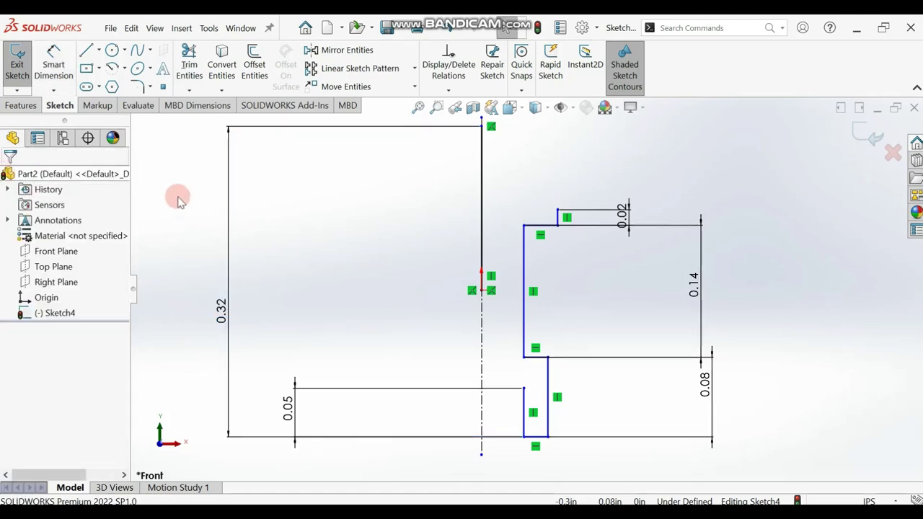
- Draw a centre-point dome arc centred on the axis, from the centerline top to the head's top step
click(114, 68)
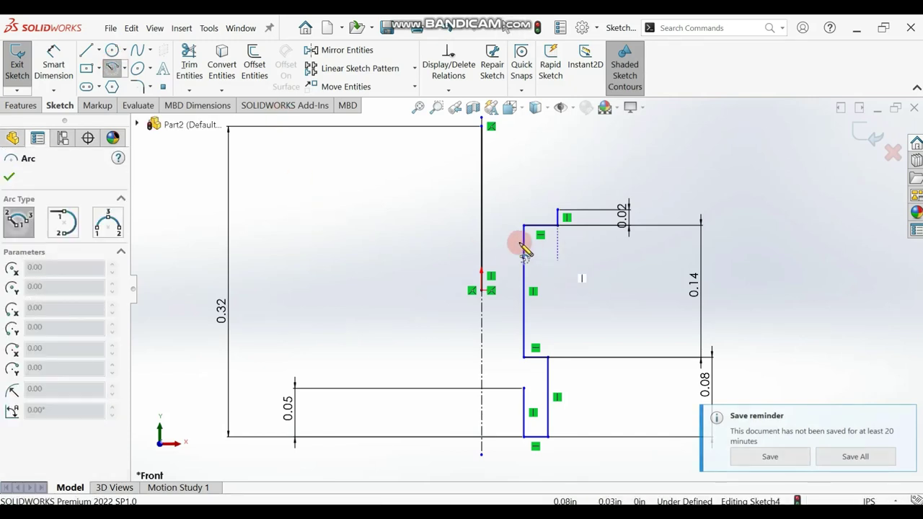
click(115, 72)
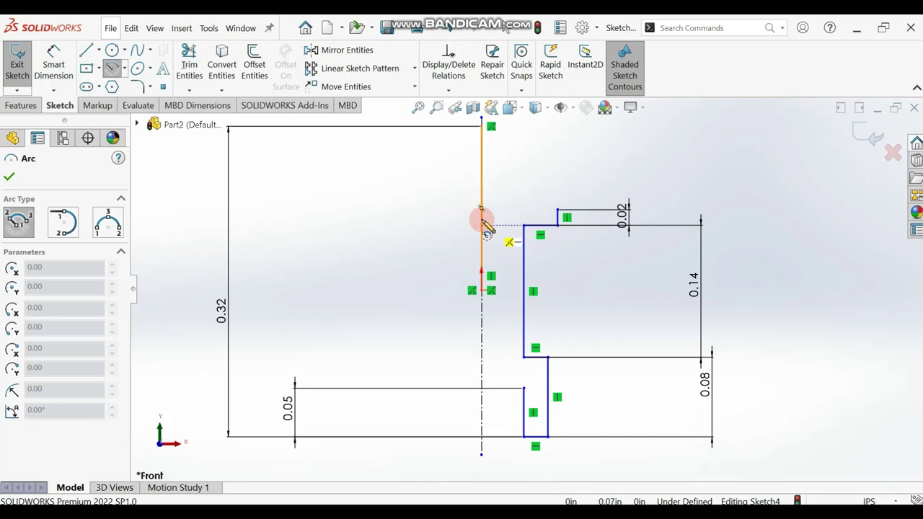
click(482, 210)
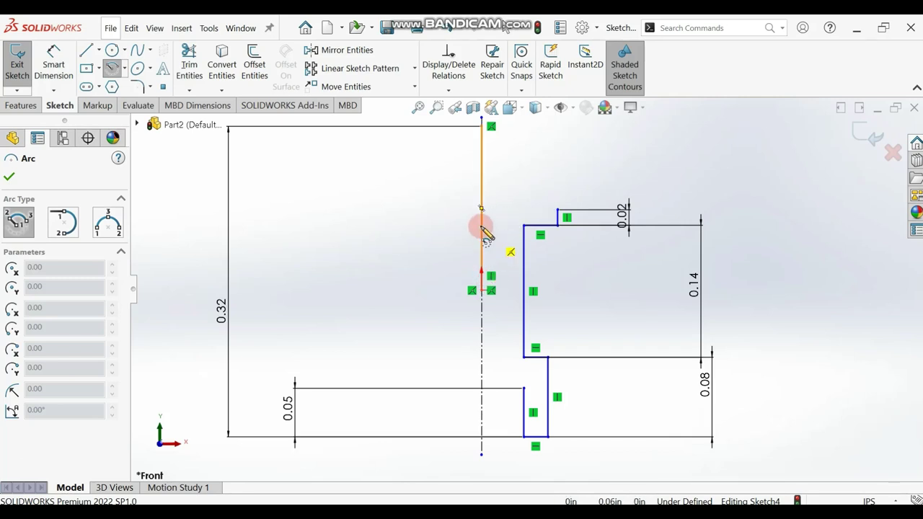
drag(480, 228, 481, 209)
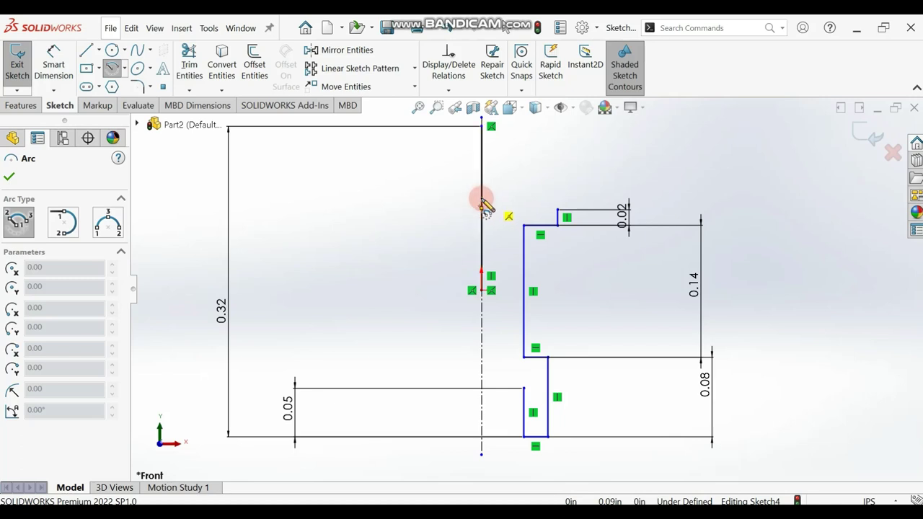
click(481, 199)
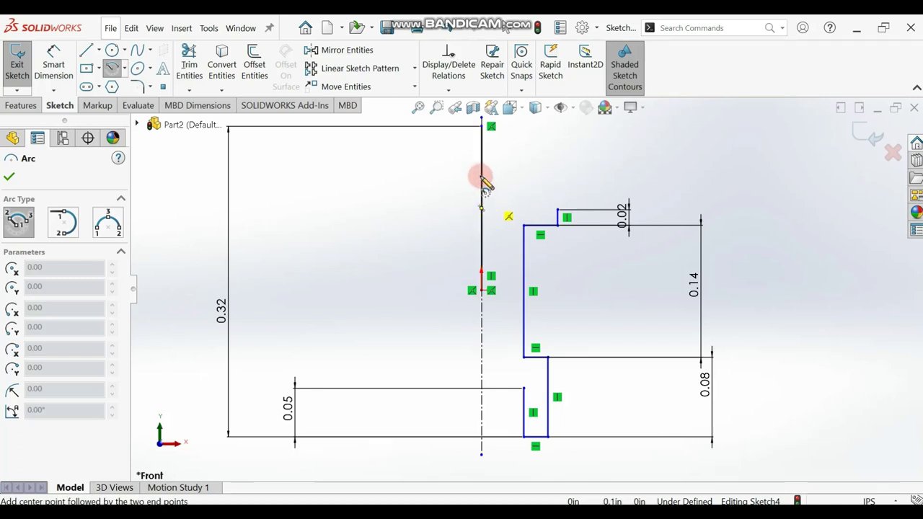
click(482, 126)
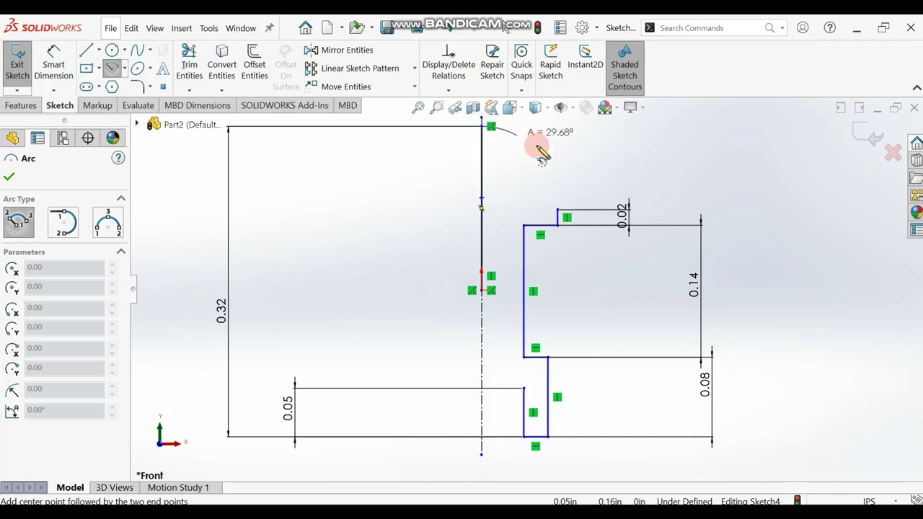
click(561, 217)
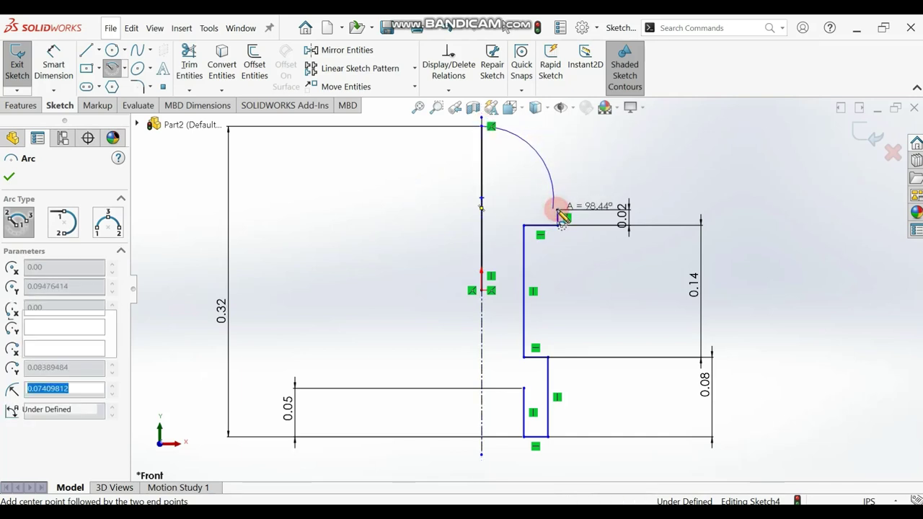
click(46, 79)
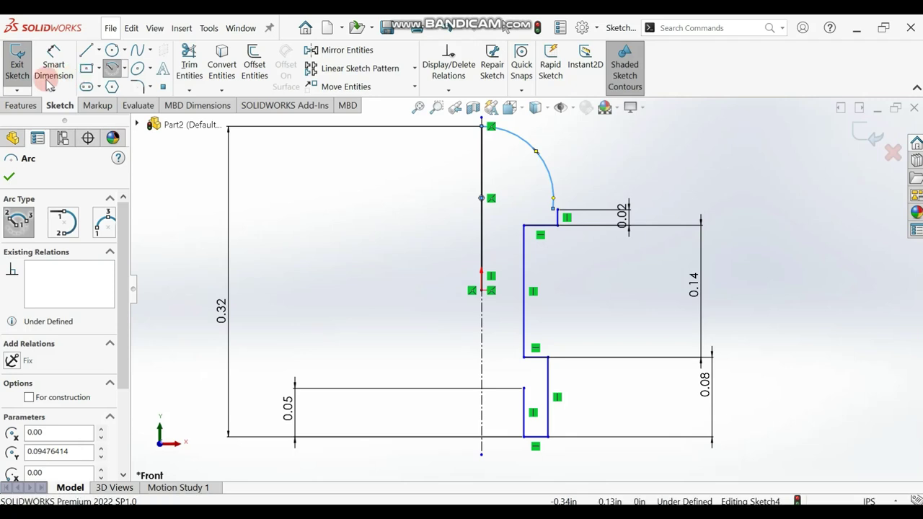
click(10, 177)
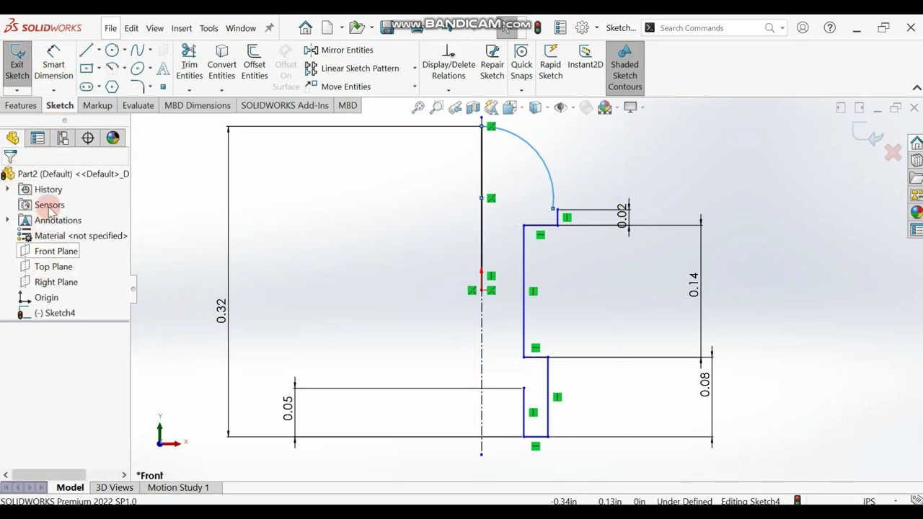
- Make the dome arc's lower endpoint coincident with the top step's corner point
click(553, 209)
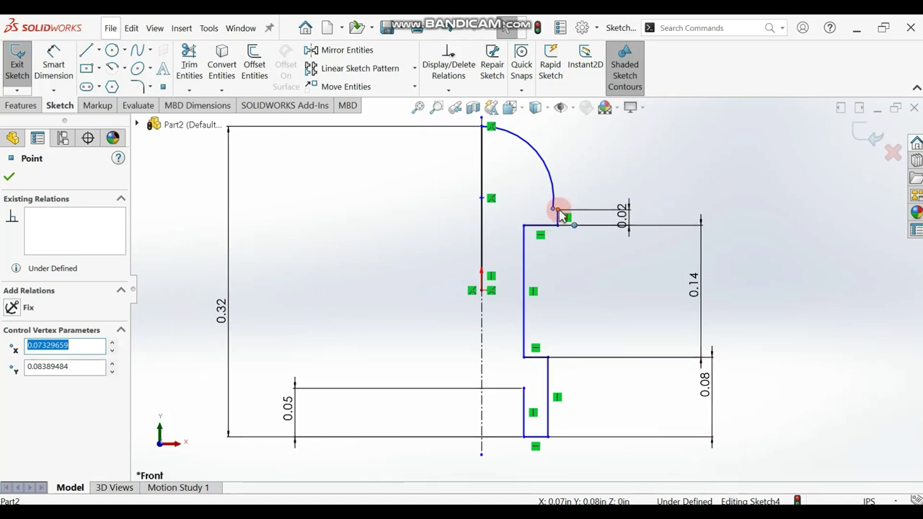
ctrl+click(560, 213)
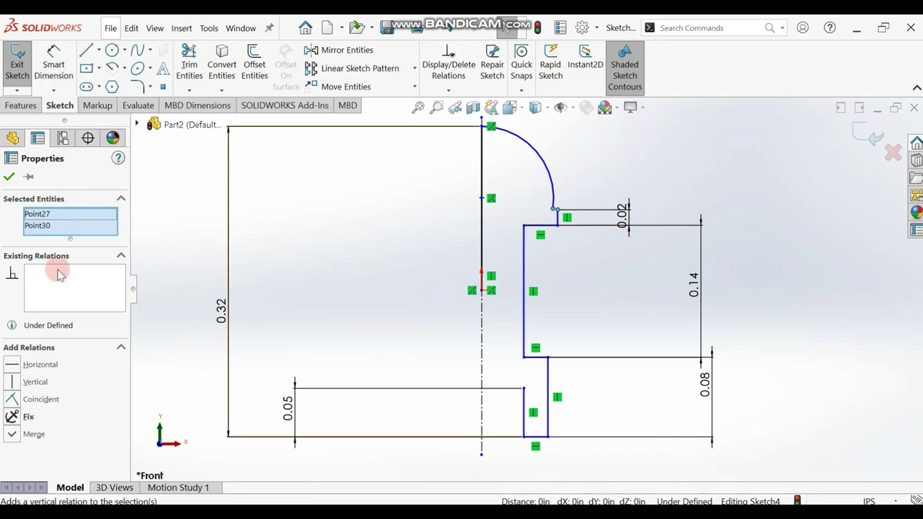
click(11, 399)
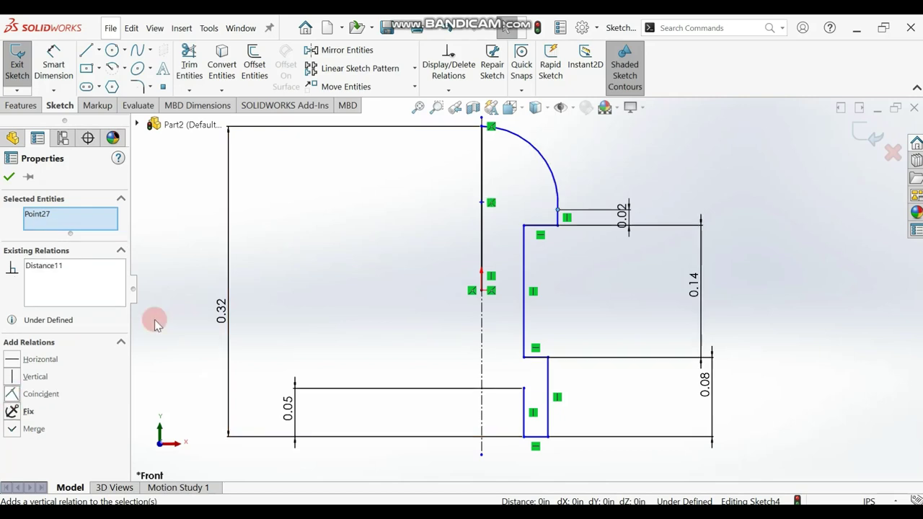
- Give the dome arc a 0.15 in radius dimension and fit the enlarged sketch in view
click(56, 65)
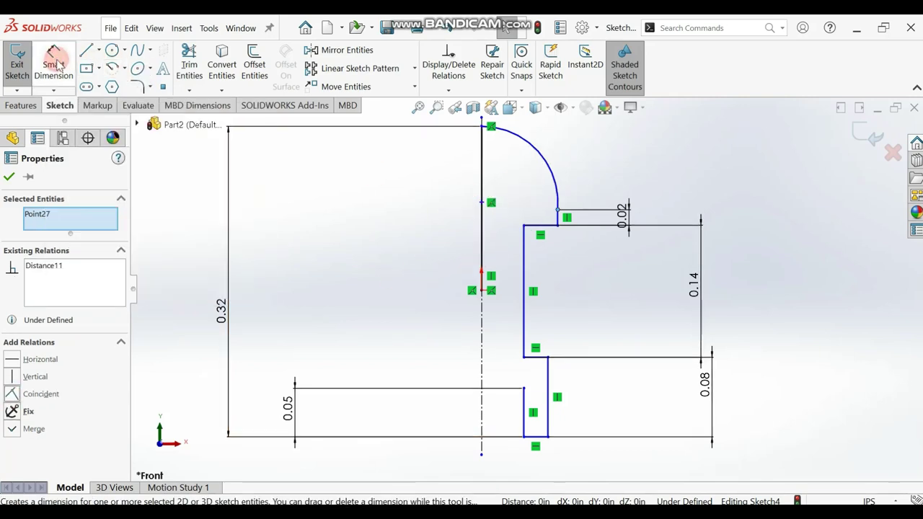
click(538, 154)
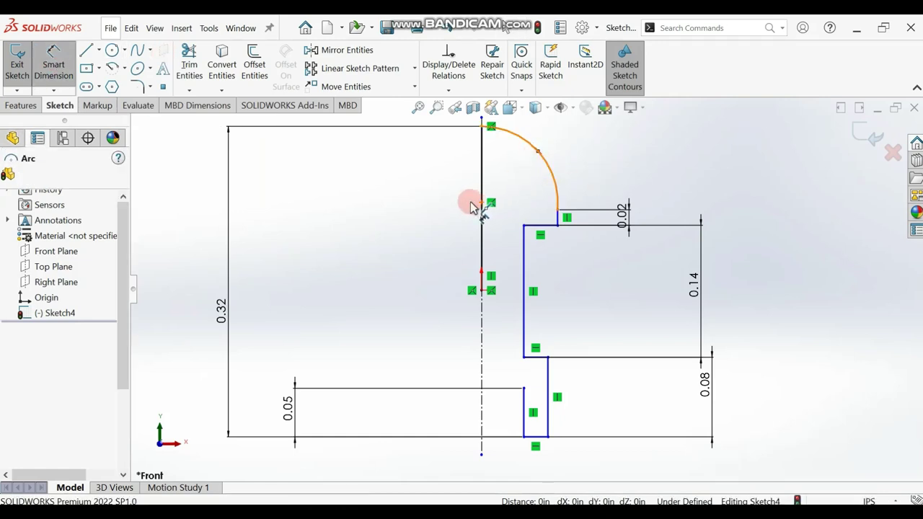
click(530, 142)
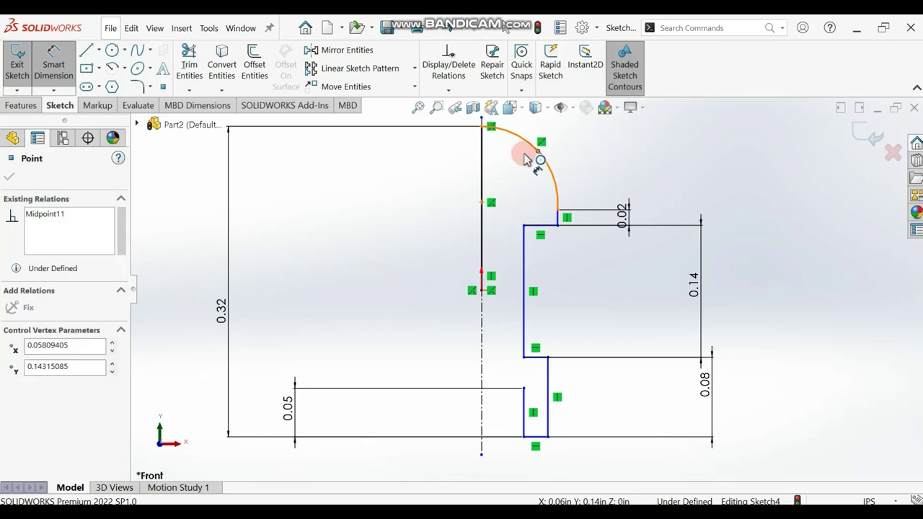
click(64, 72)
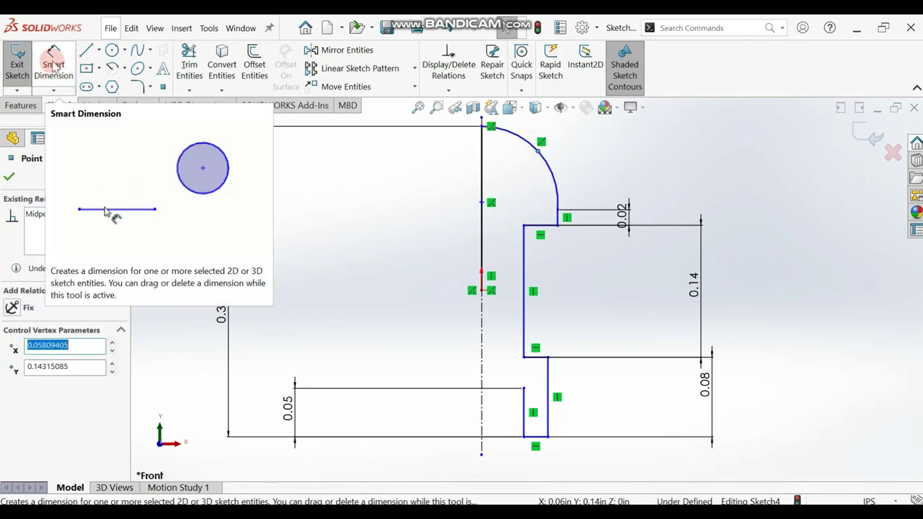
click(63, 72)
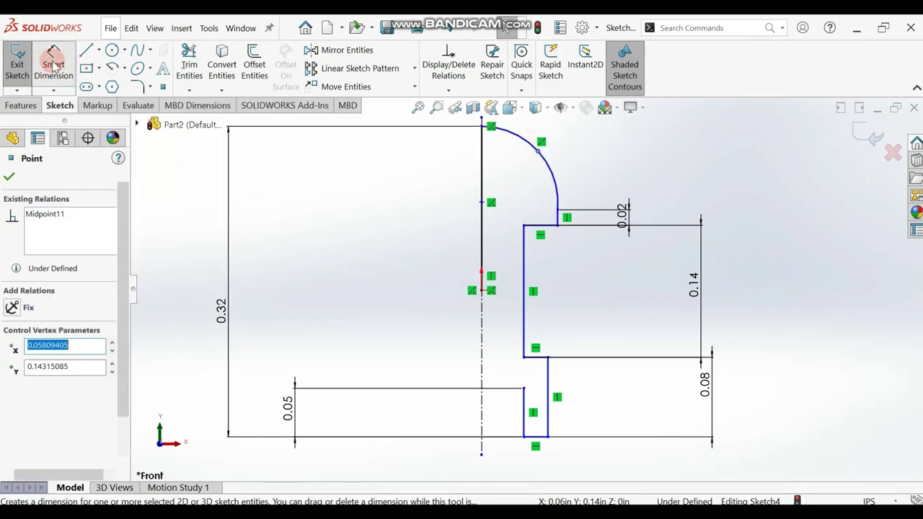
click(528, 147)
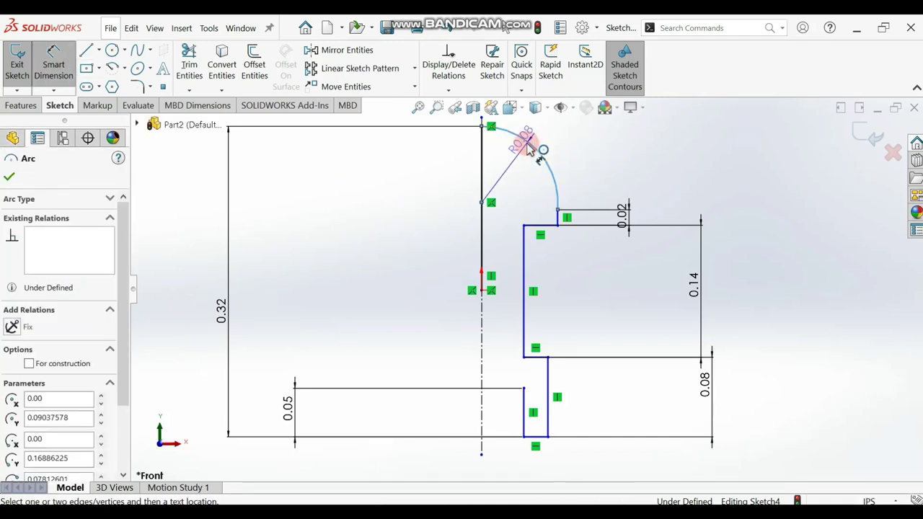
click(563, 154)
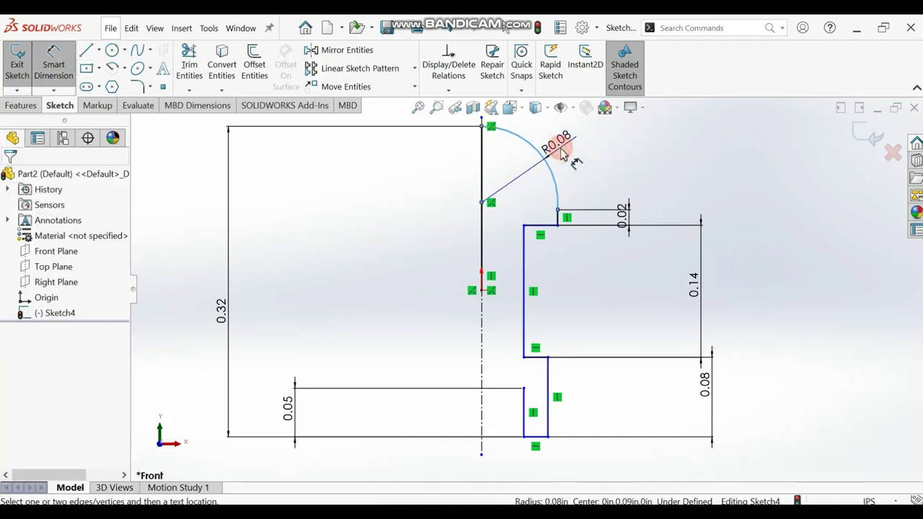
double_click(564, 154)
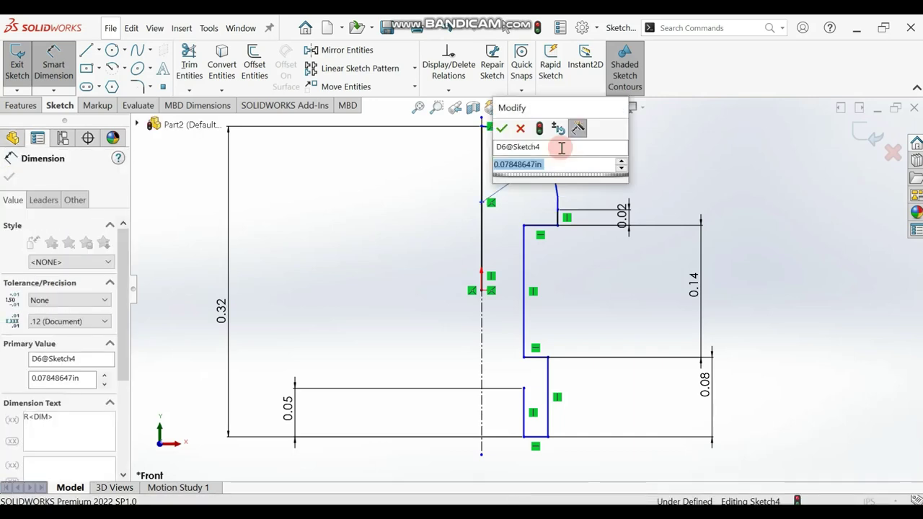
text(0.15)
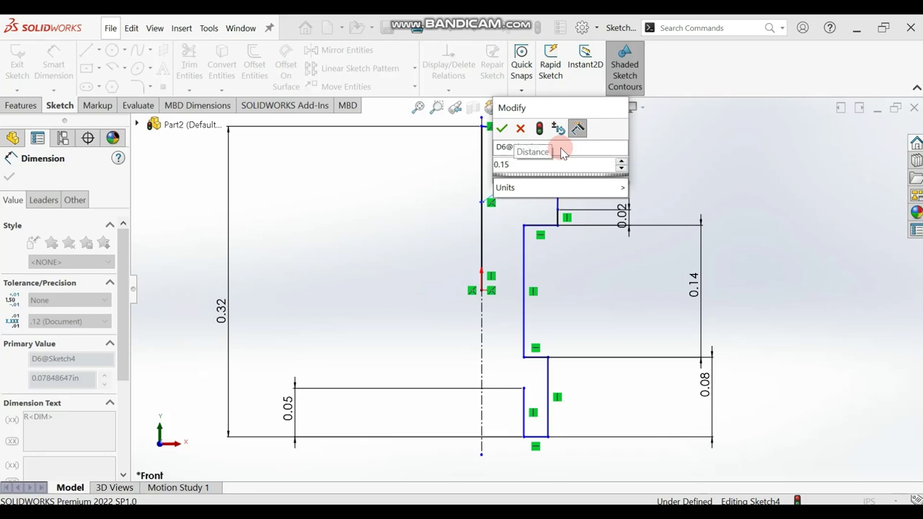
key(Return)
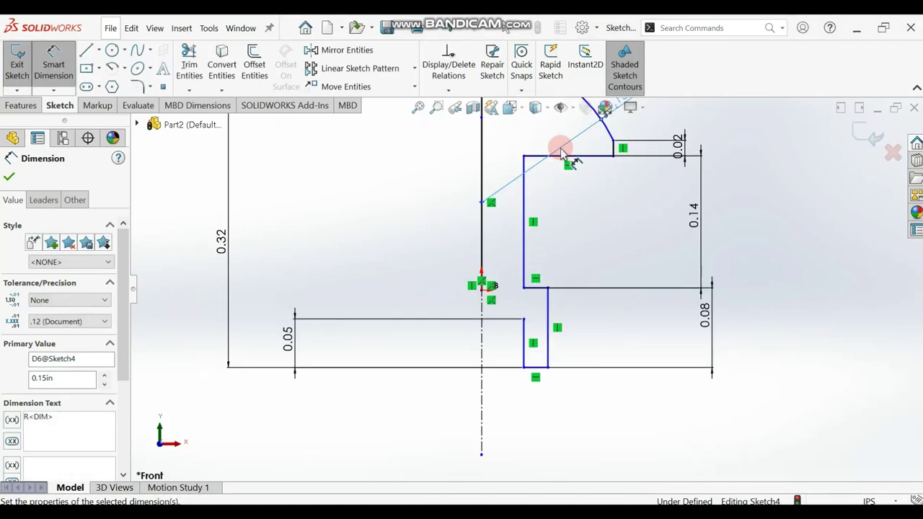
click(421, 107)
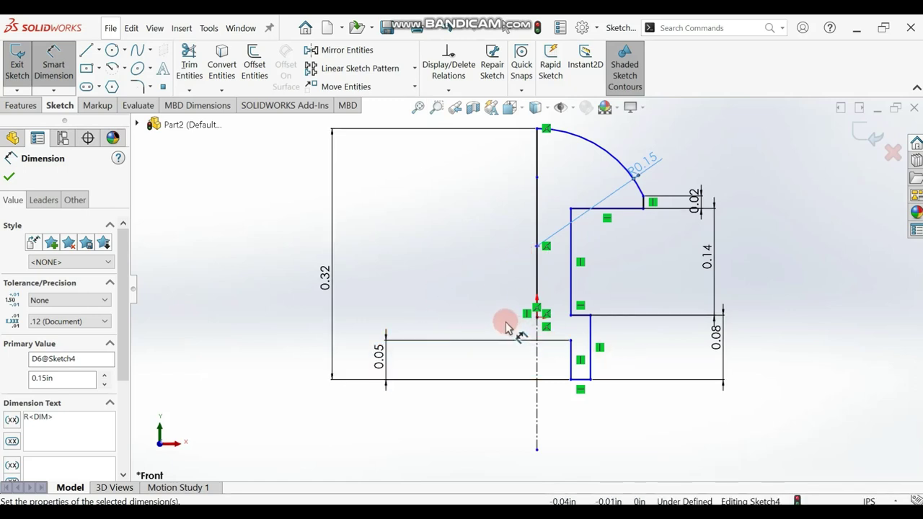
- Draw a small centre-point arc from the centerline point down toward the base-wall corner
click(53, 58)
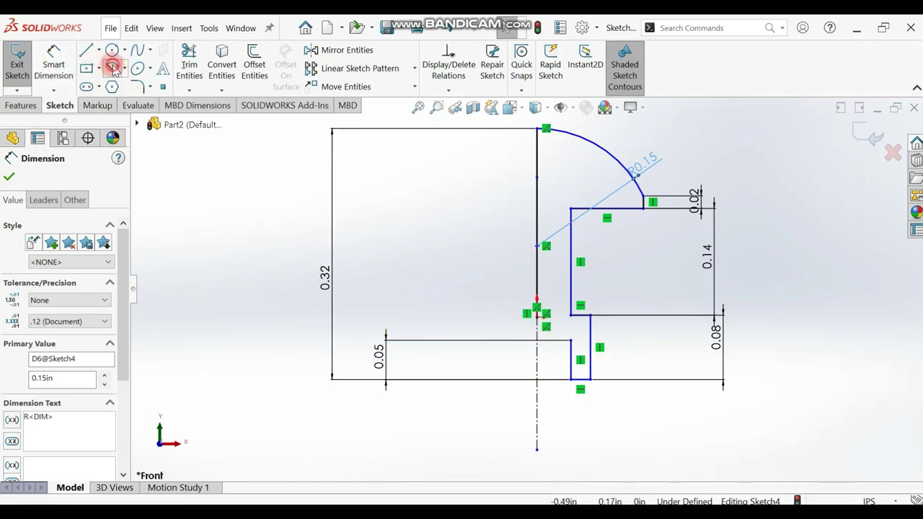
click(112, 68)
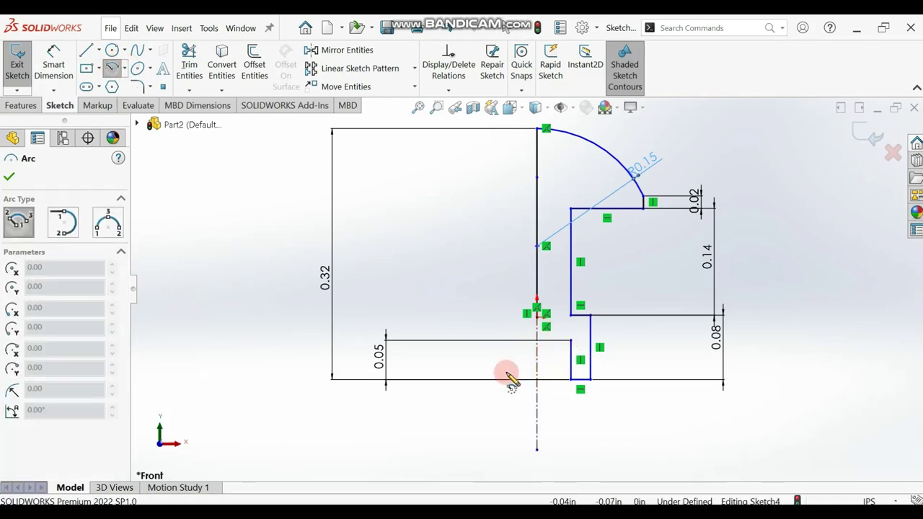
click(507, 373)
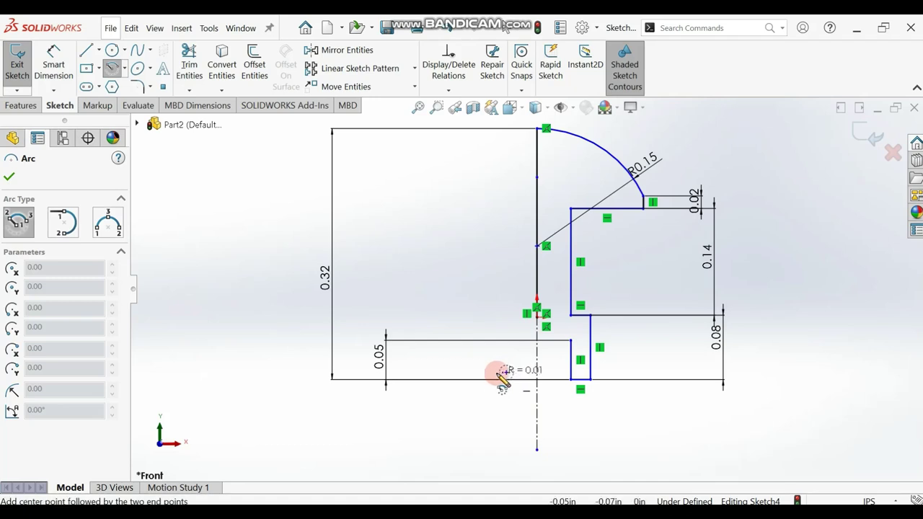
click(538, 315)
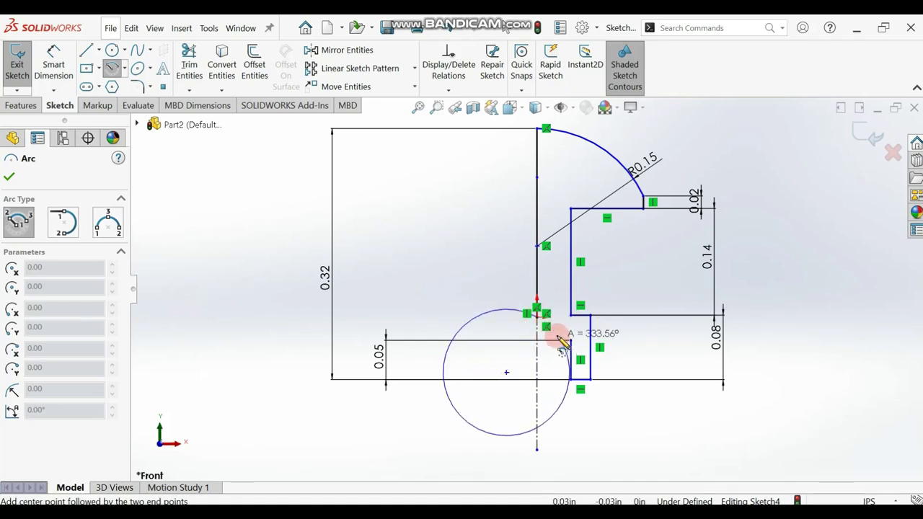
click(561, 339)
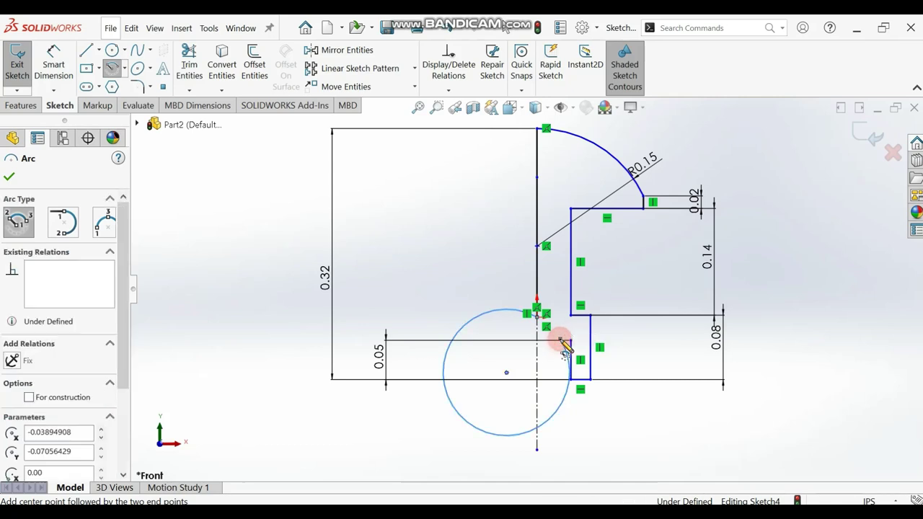
click(571, 372)
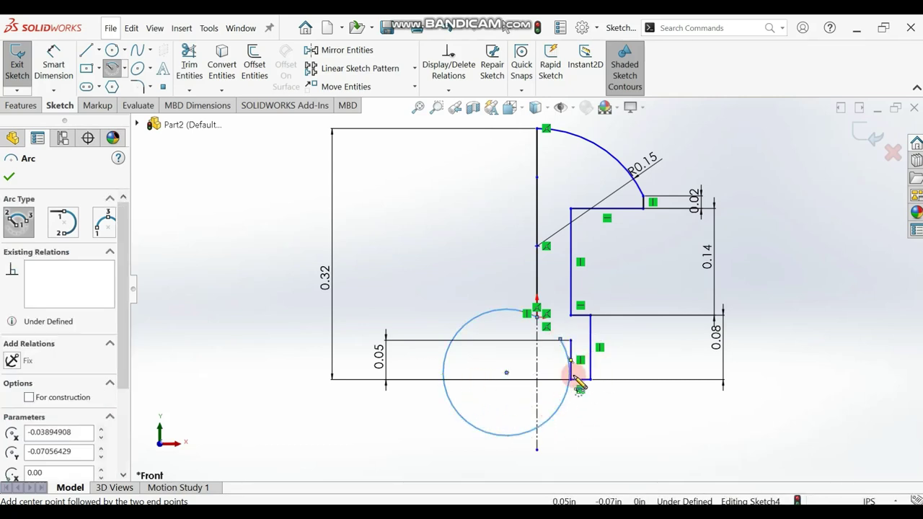
key(Escape)
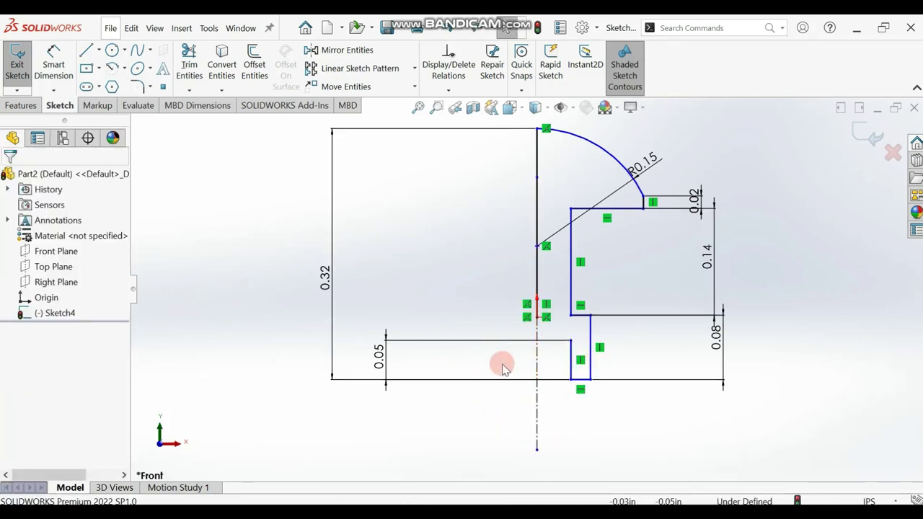
click(114, 69)
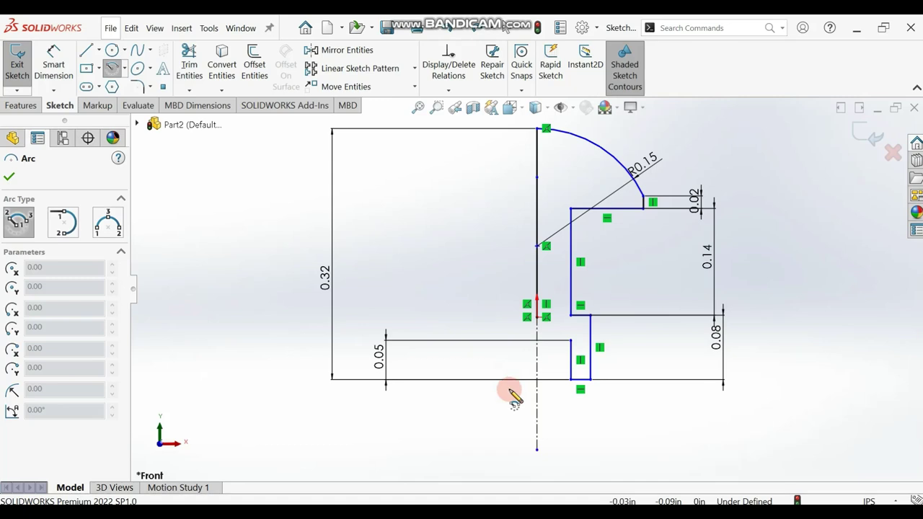
click(510, 384)
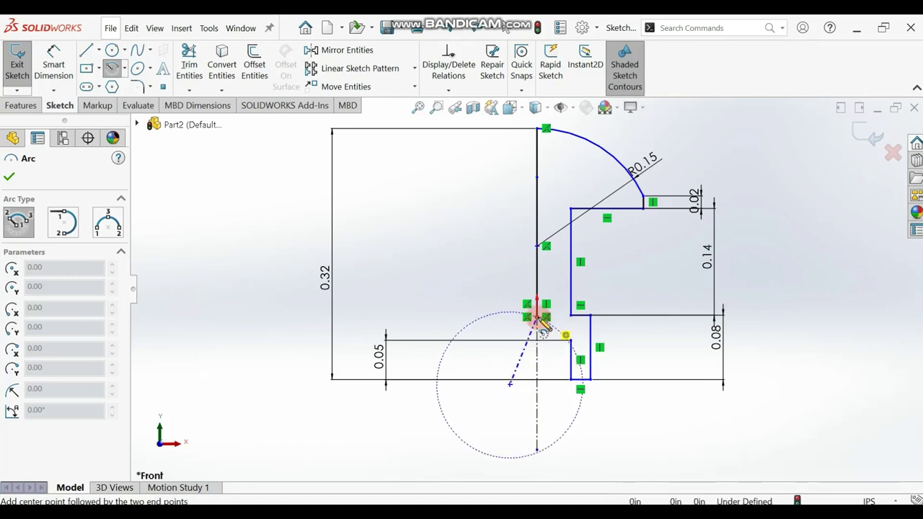
click(539, 319)
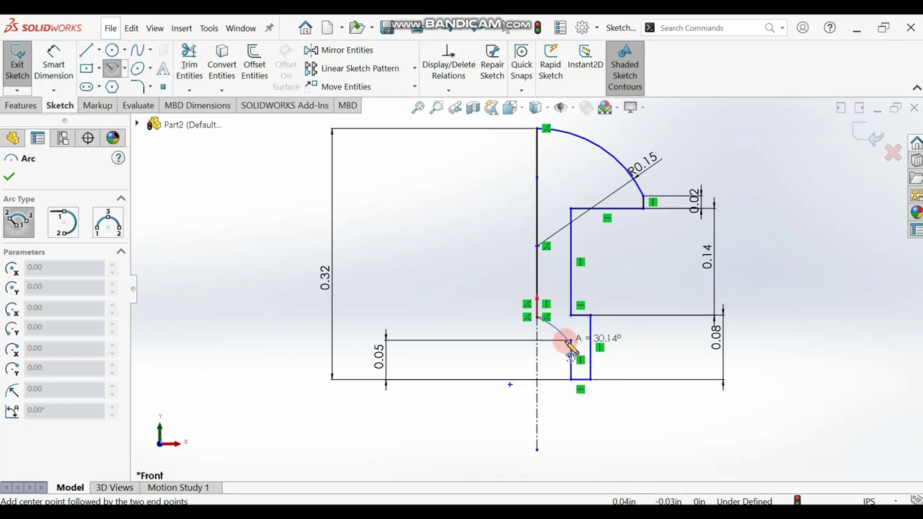
click(567, 340)
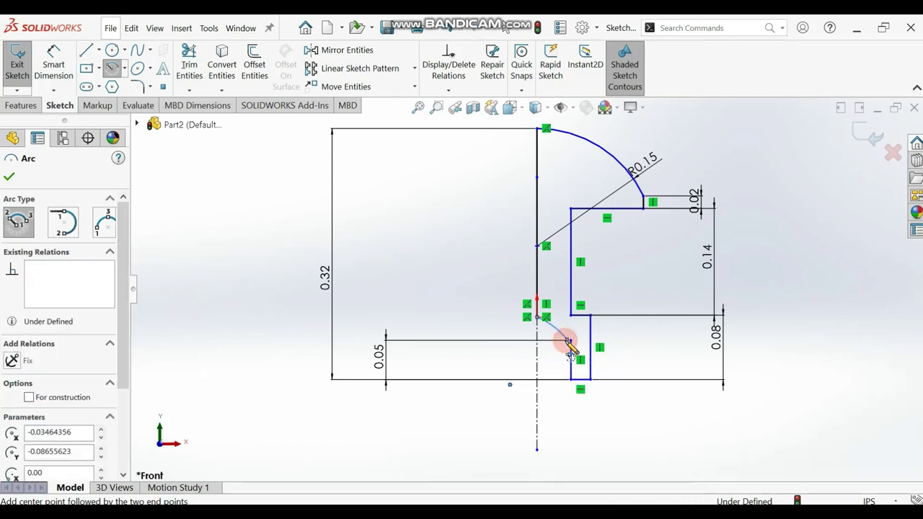
click(9, 177)
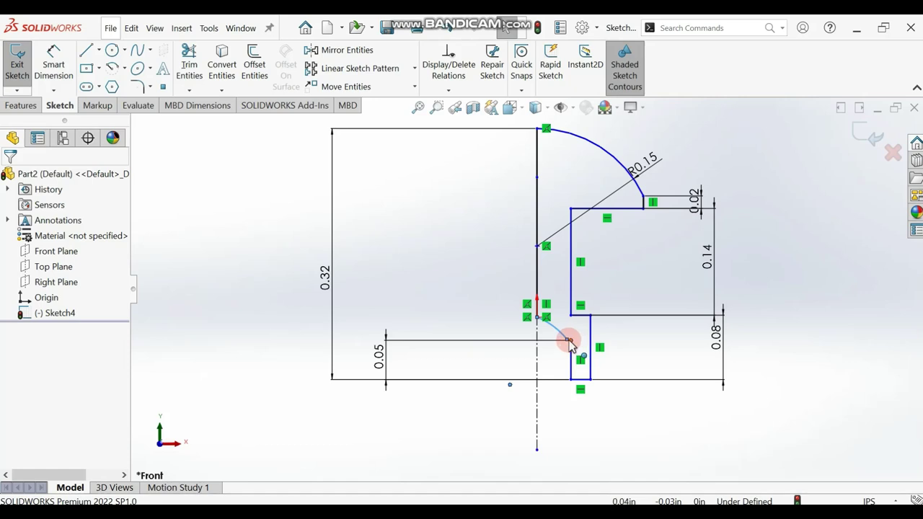
- Merge the lower arc's loose endpoint onto the base-wall corner point
click(436, 107)
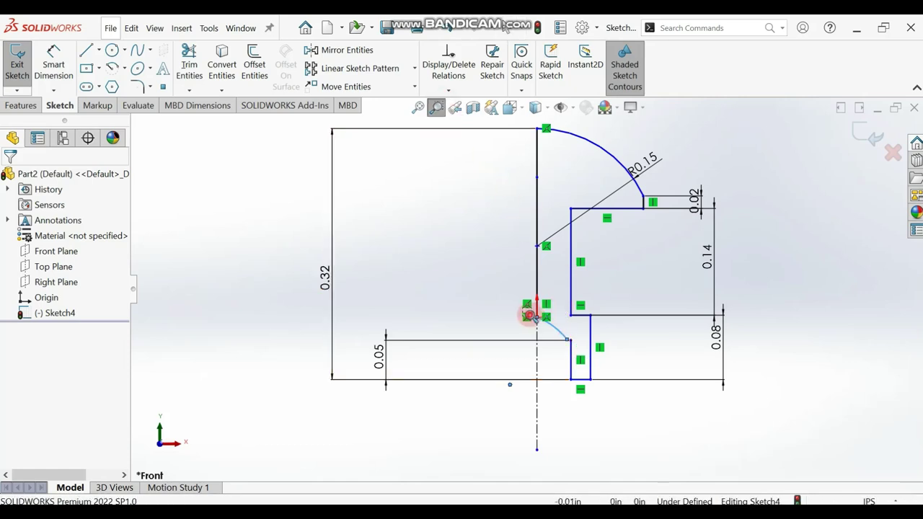
drag(530, 315, 595, 375)
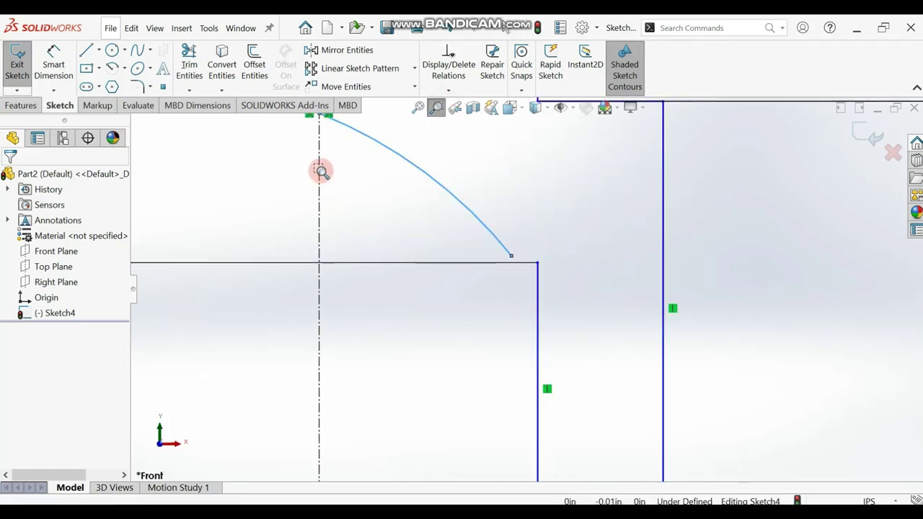
key(Escape)
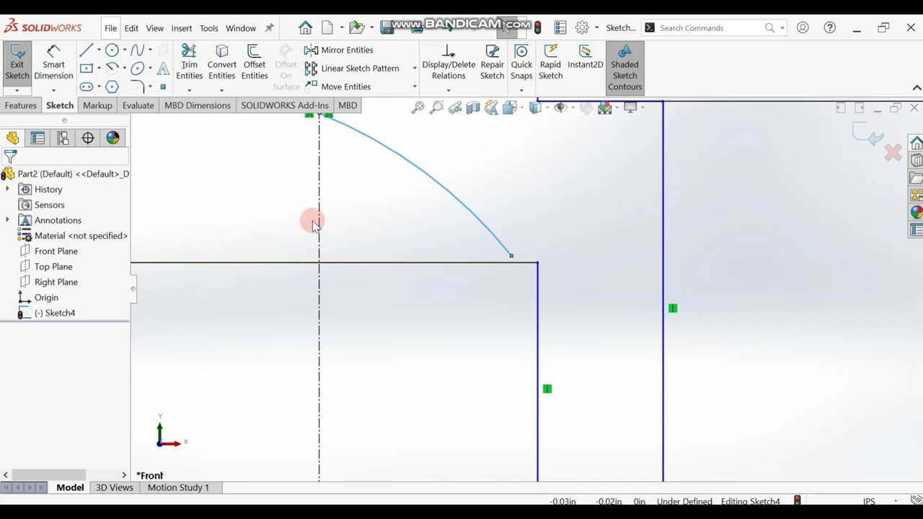
click(510, 256)
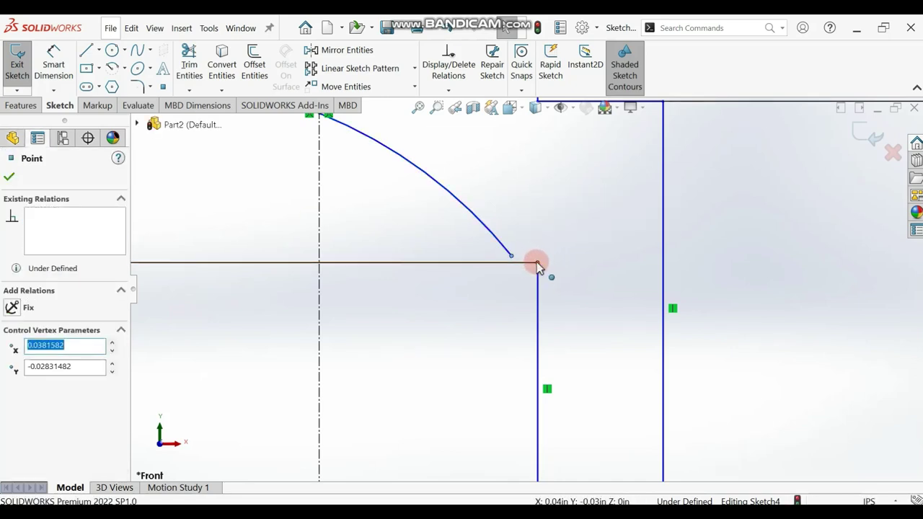
ctrl+click(537, 262)
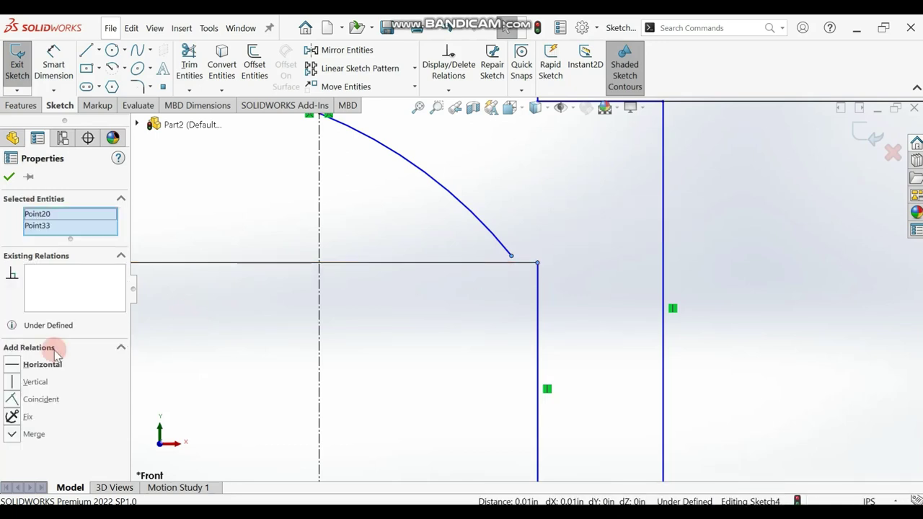
click(12, 401)
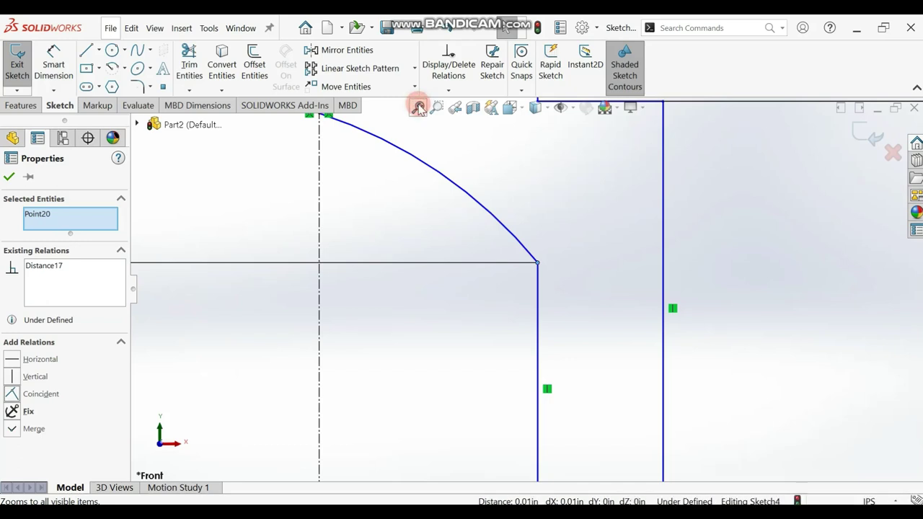
click(419, 108)
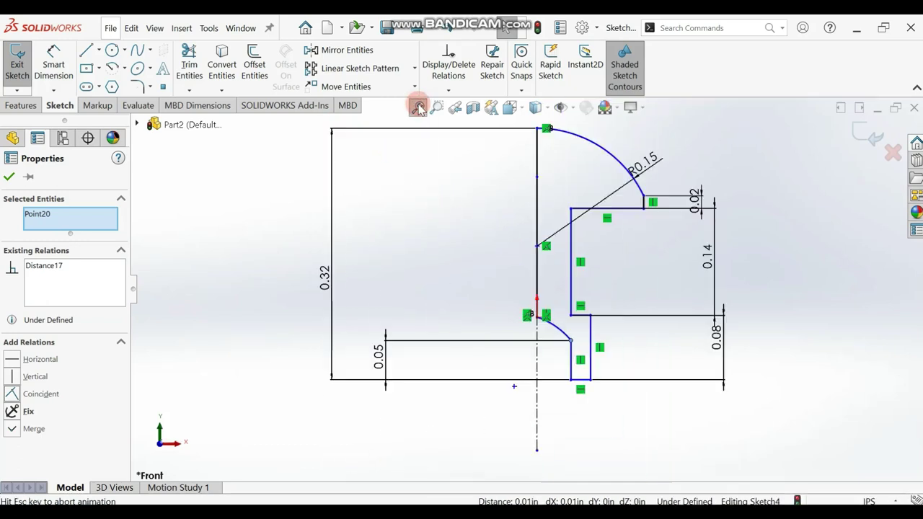
- Dimension the small lower arc to a 0.14 in radius
click(54, 65)
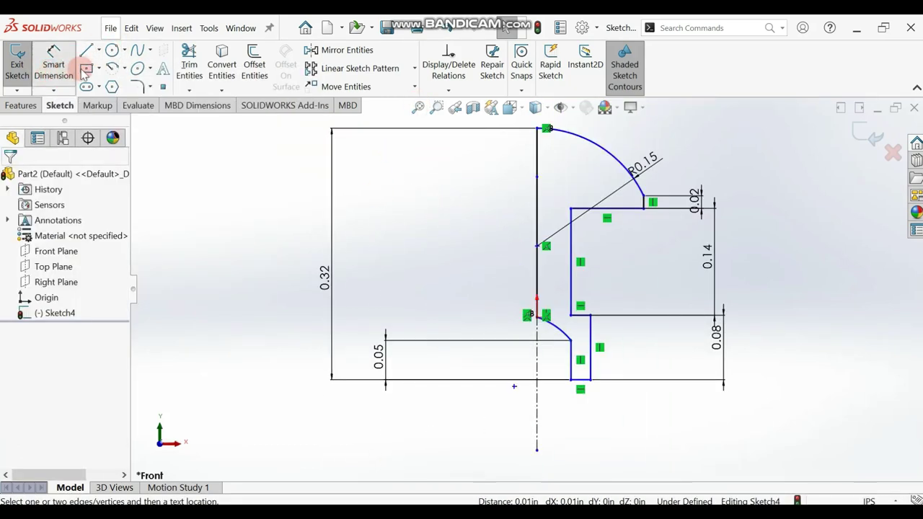
click(562, 333)
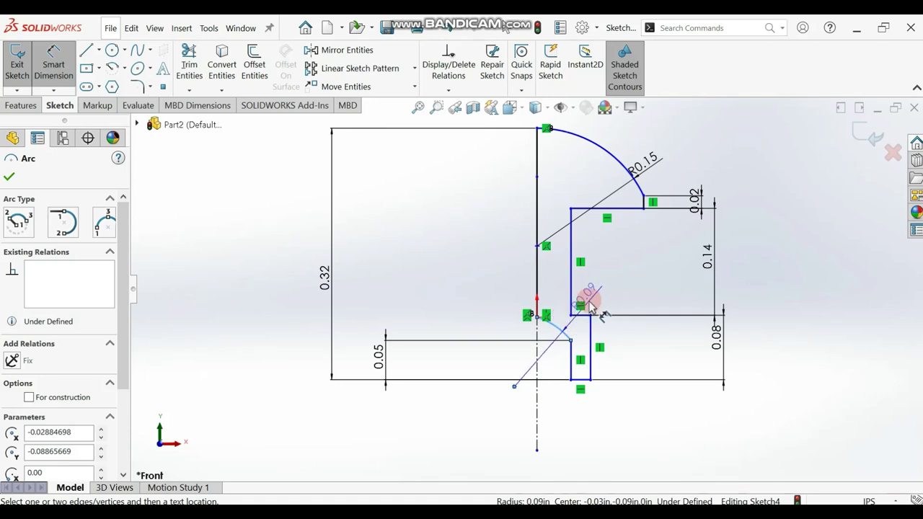
click(553, 350)
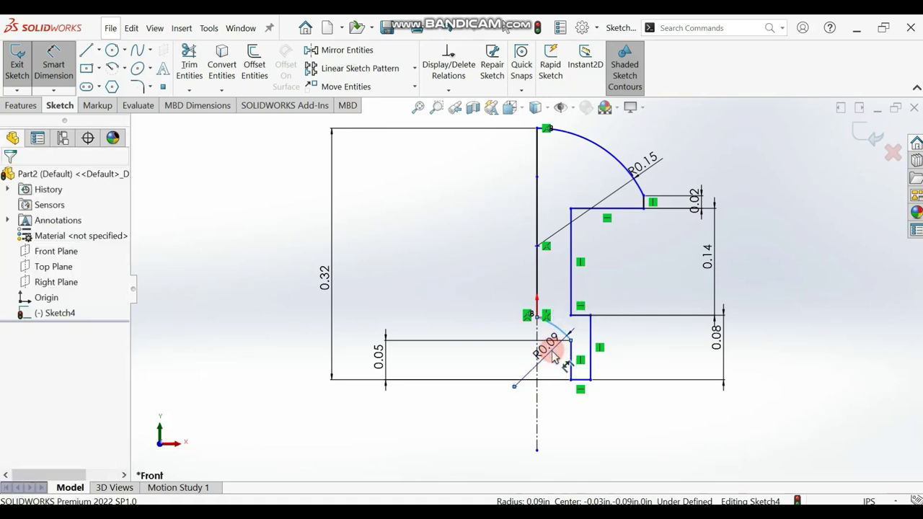
text(0.1)
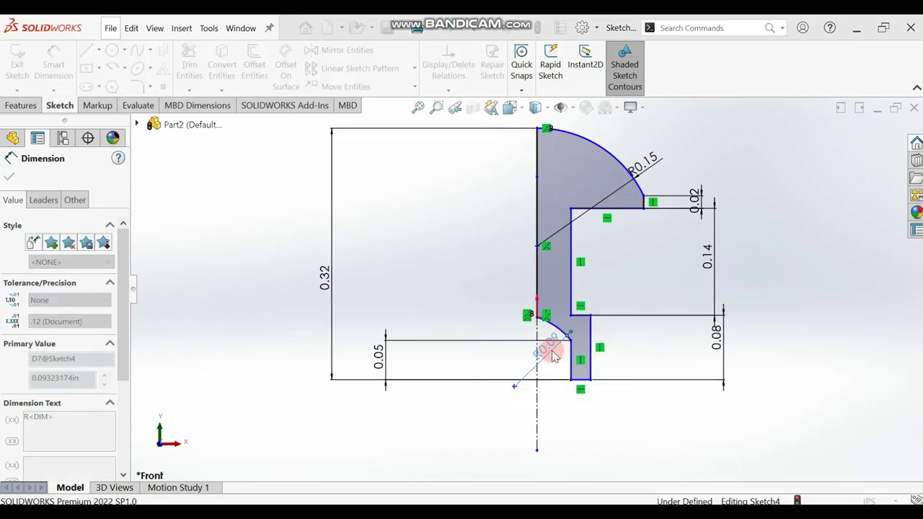
key(Return)
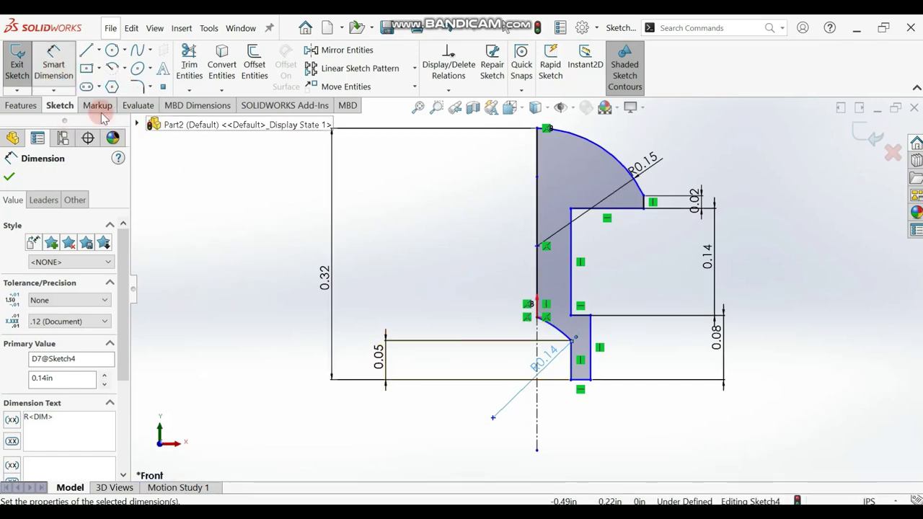
click(8, 180)
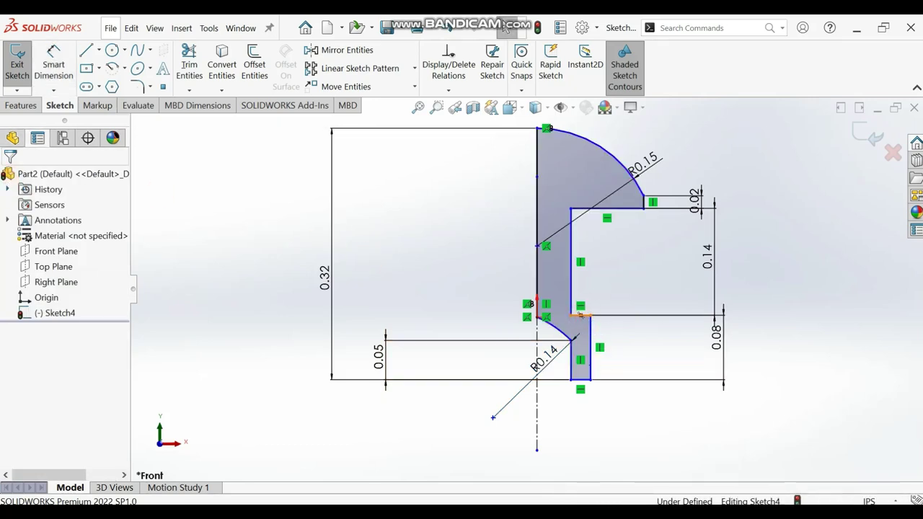
- Make the two short base lines, Line12 and Line14, equal in length
click(581, 316)
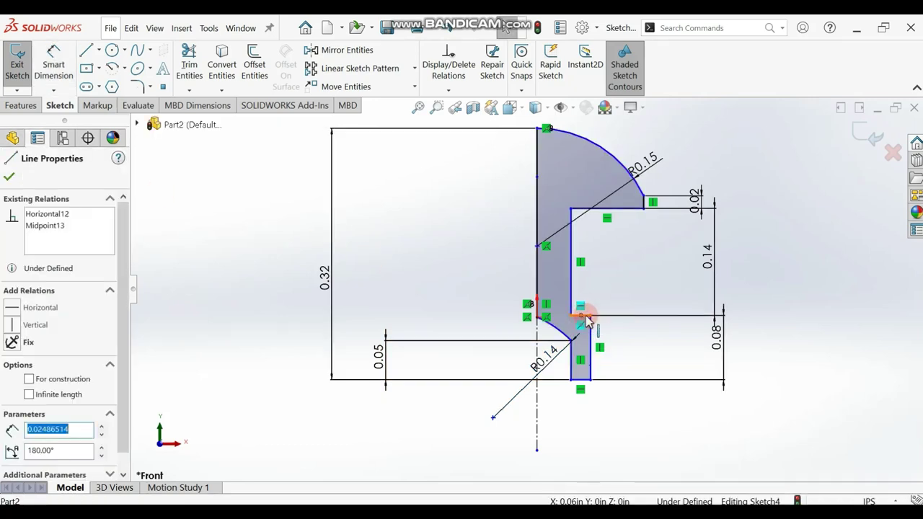
click(8, 177)
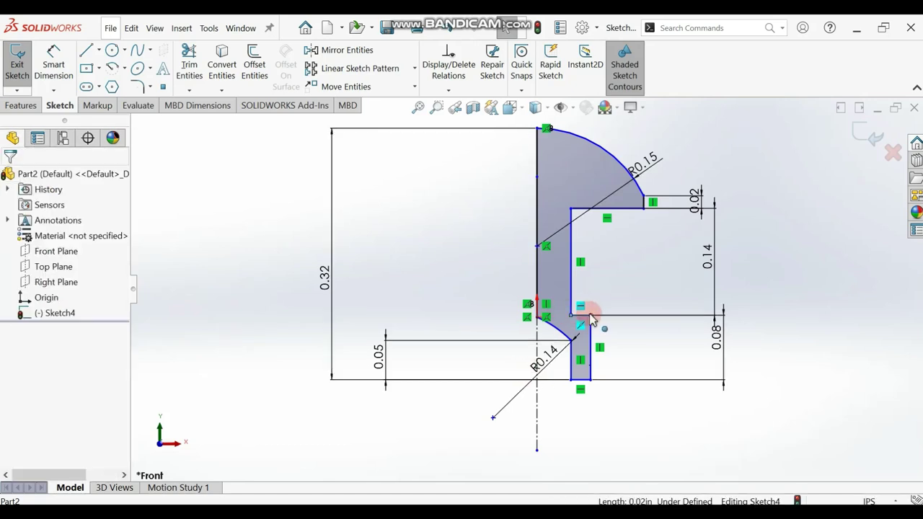
click(585, 378)
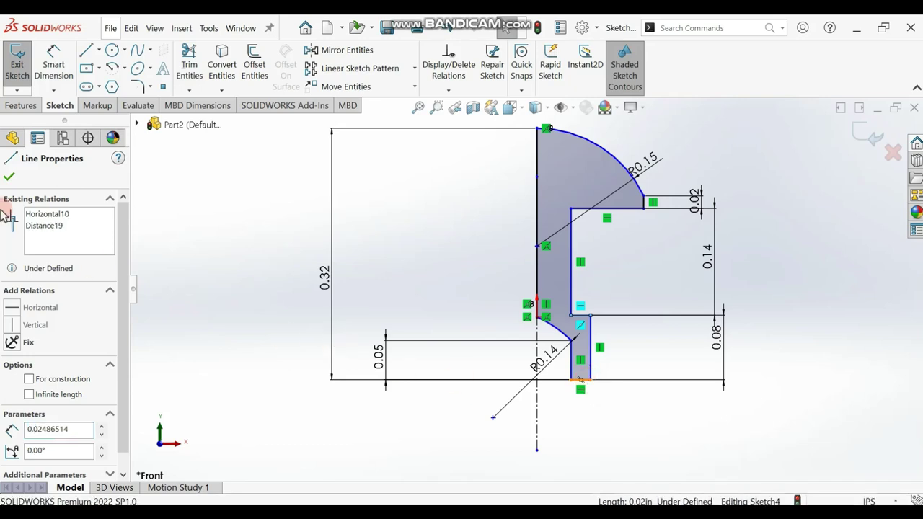
click(44, 225)
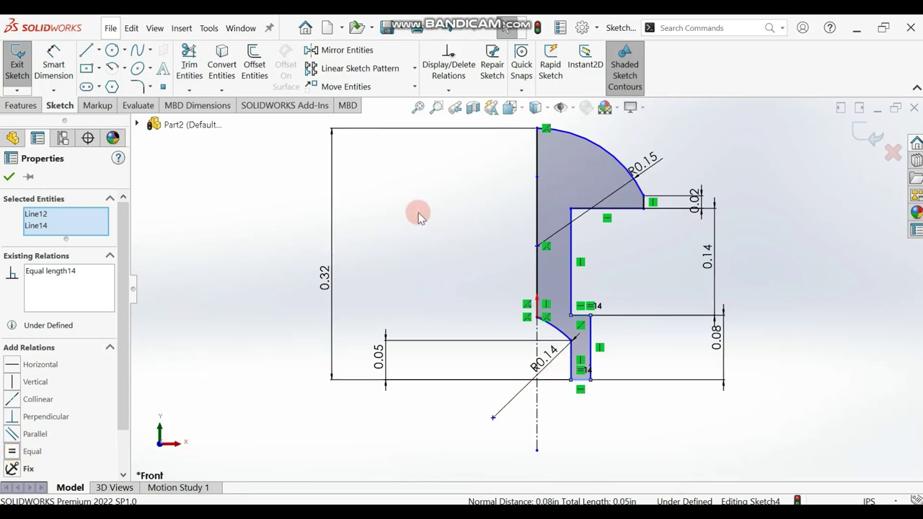
- Dimension the inner base wall 0.085 in from the centreline
click(53, 62)
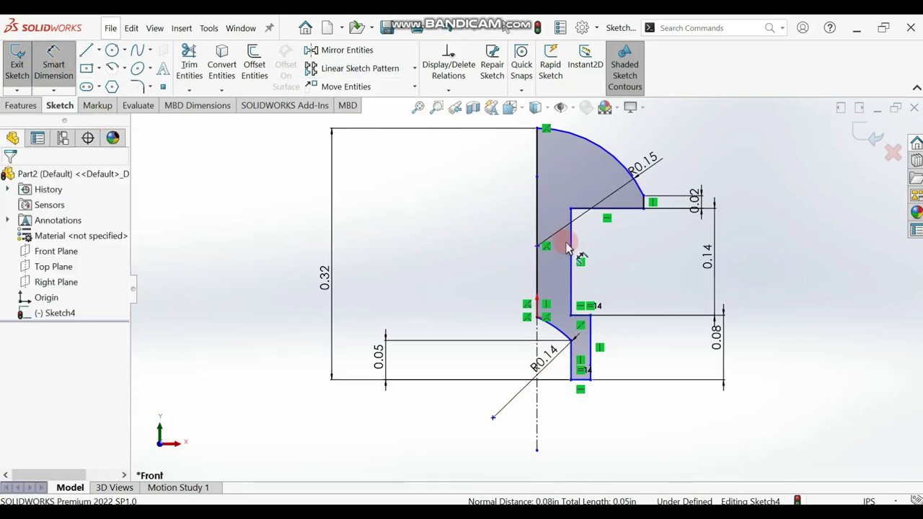
click(541, 234)
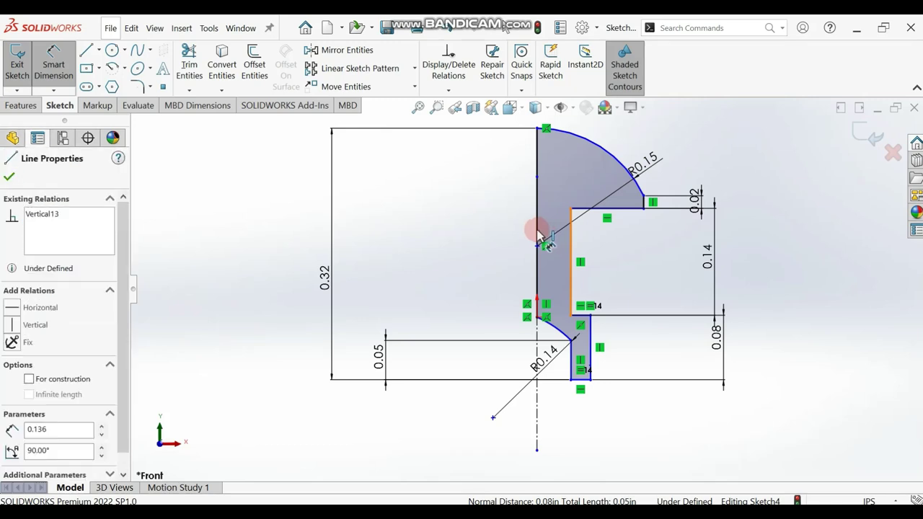
click(545, 245)
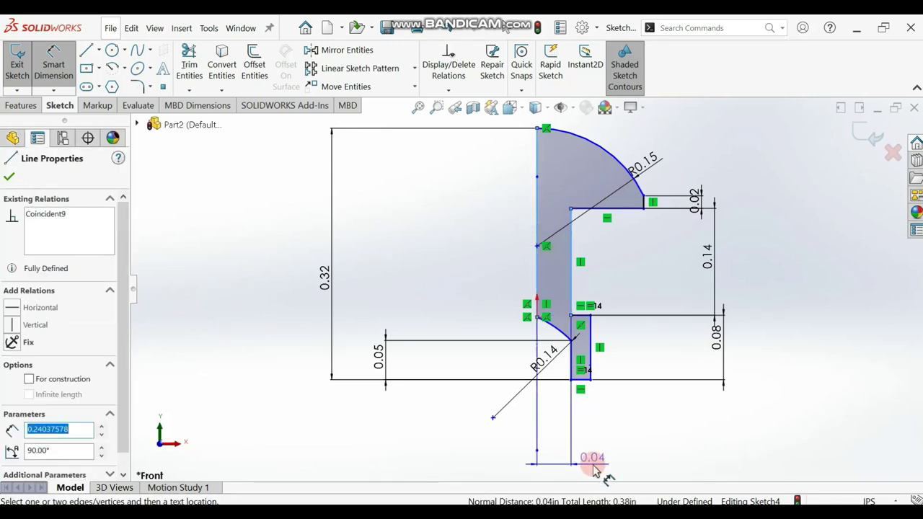
click(554, 465)
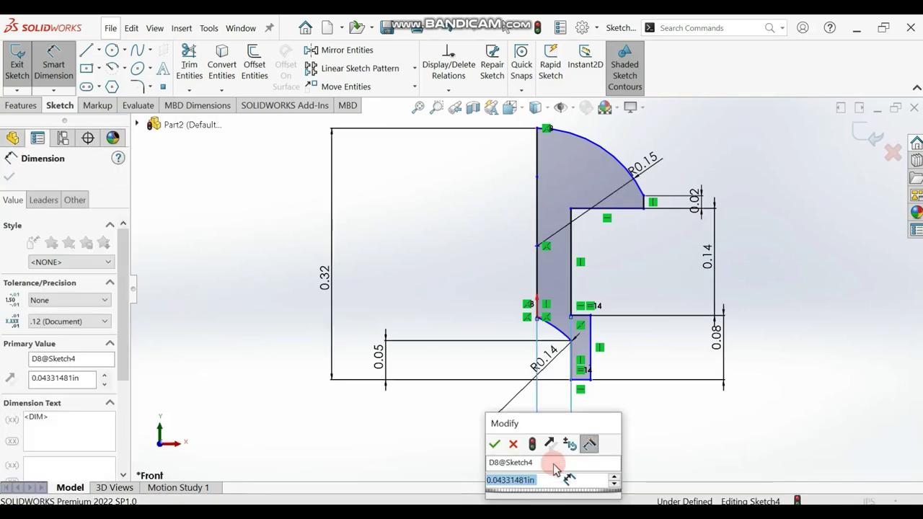
text(0.08)
key(Return)
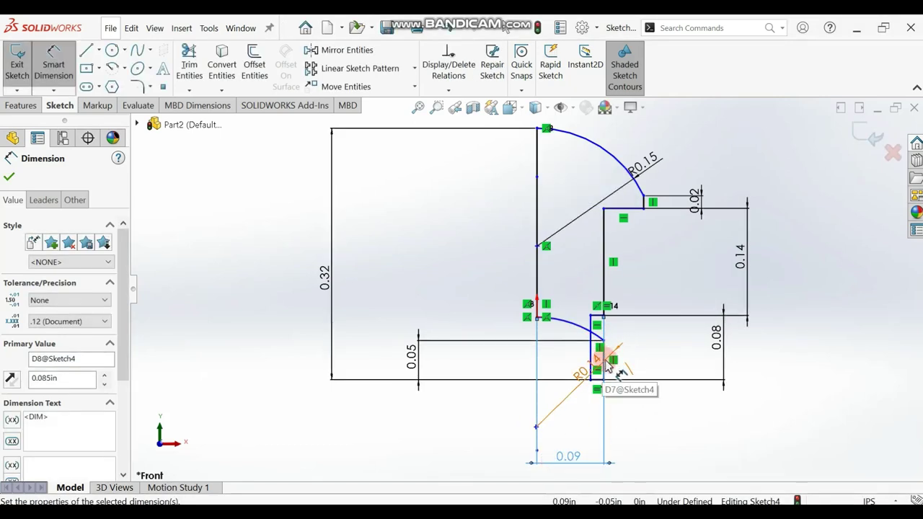
key(Escape)
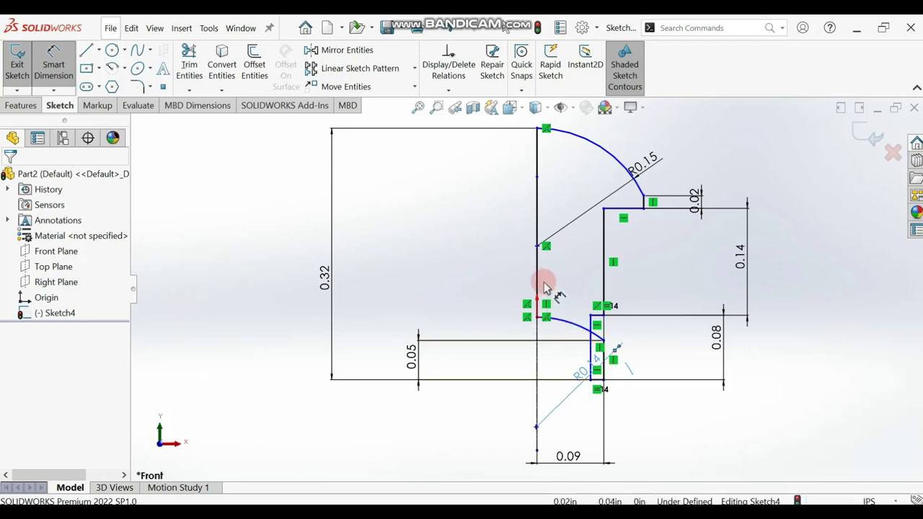
- Try adding a width dimension from the centreline to the short vertical line
click(579, 349)
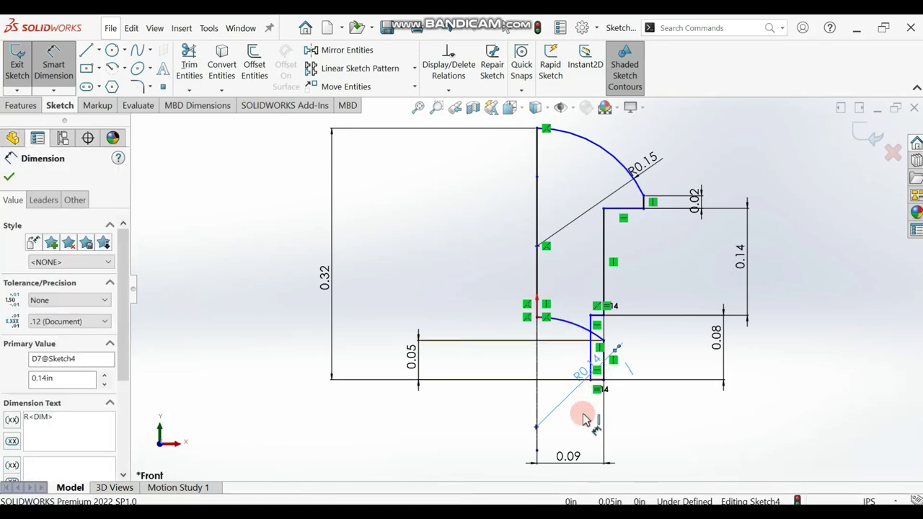
click(593, 442)
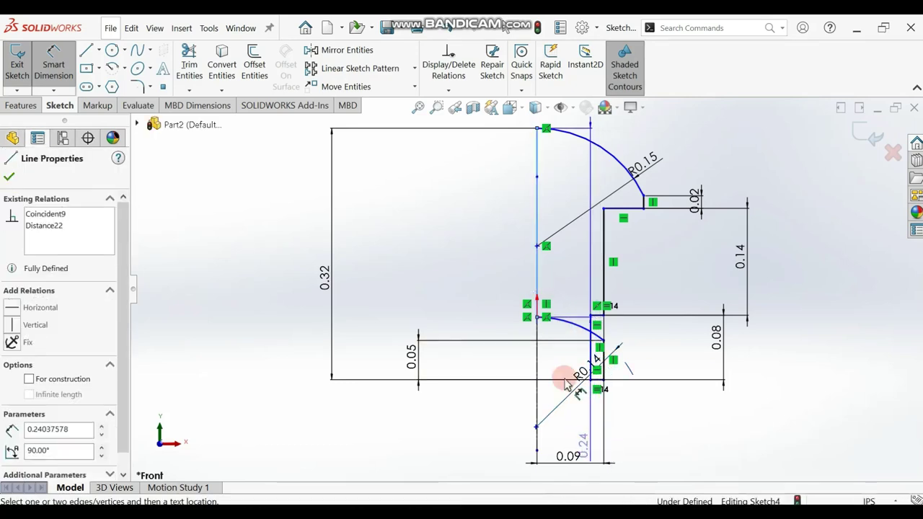
click(601, 357)
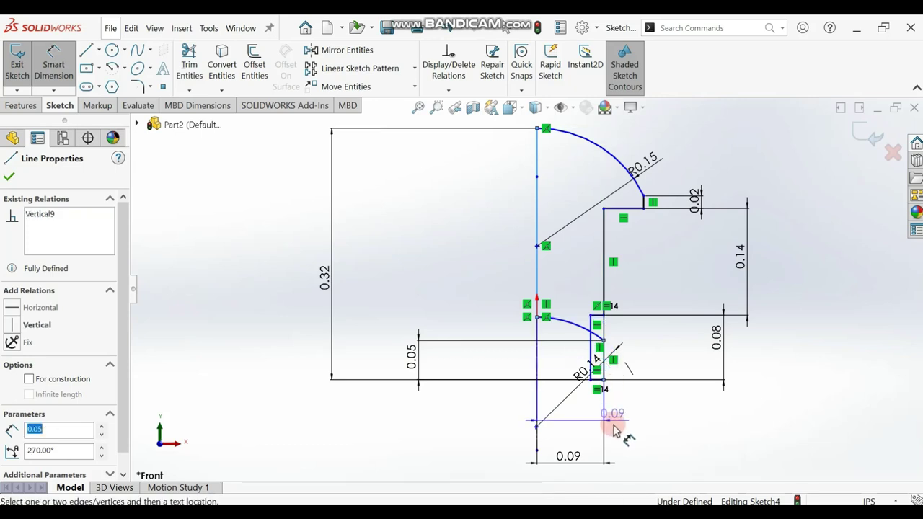
click(585, 433)
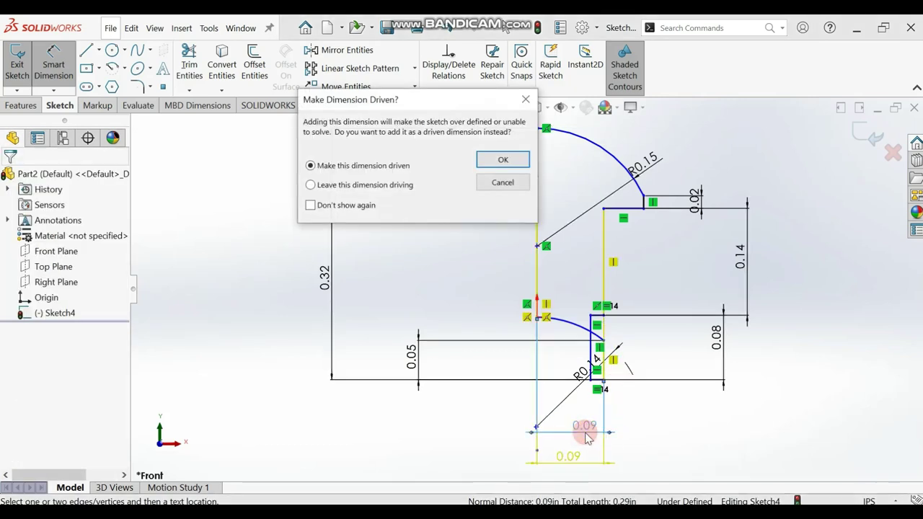
- Reject the conflicting dimension, then dimension the outer base wall from the centreline below the sketch
click(503, 183)
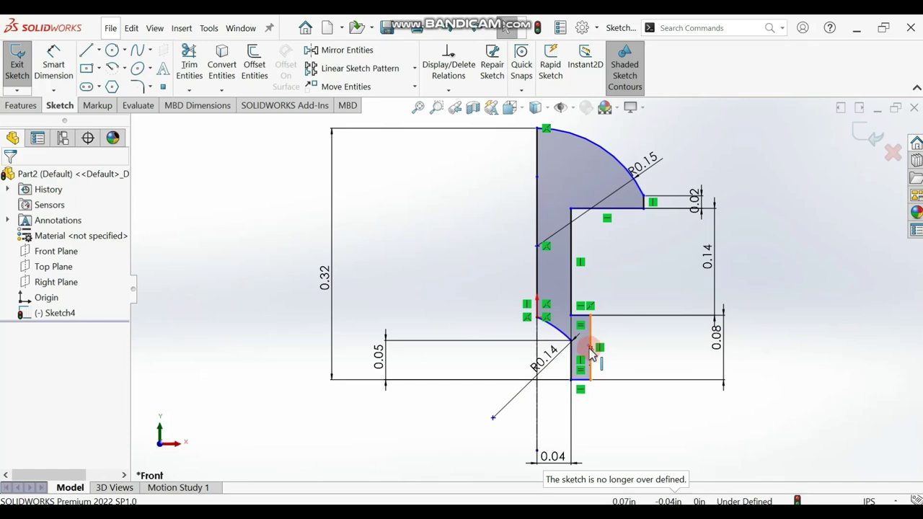
click(62, 59)
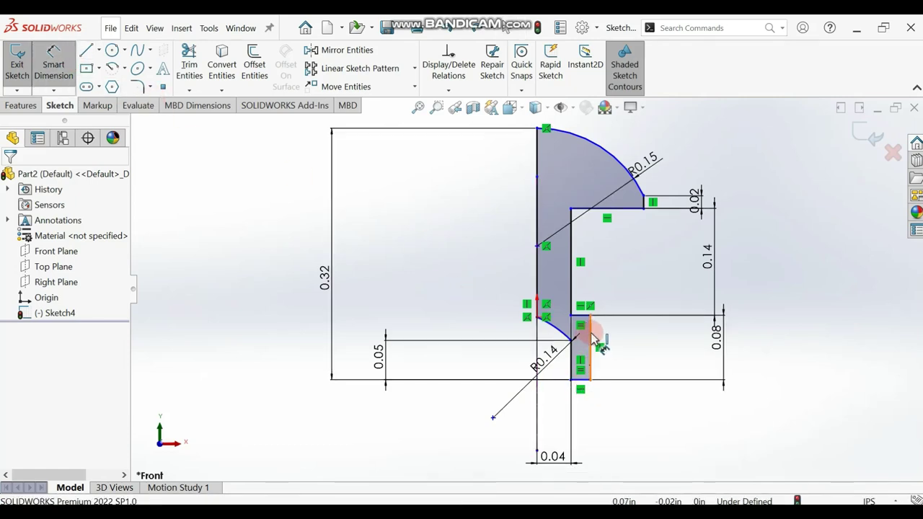
click(591, 337)
click(537, 274)
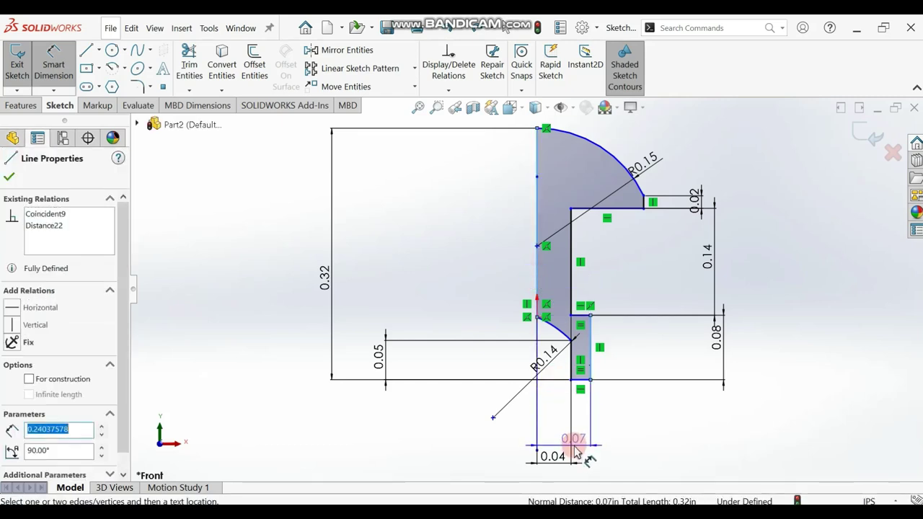
click(575, 445)
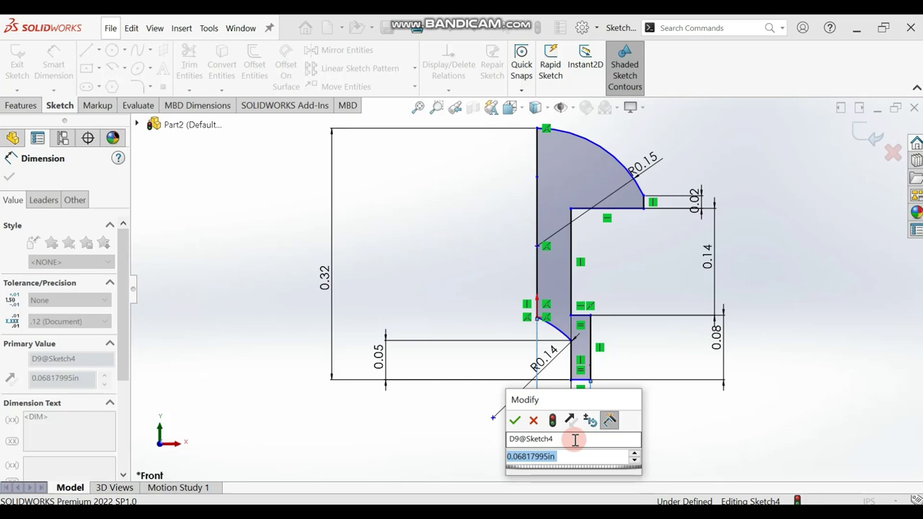
- Set the outer base wall to 0.125 in and the bore dimension to 0.085 in
text(0.)
text(04)
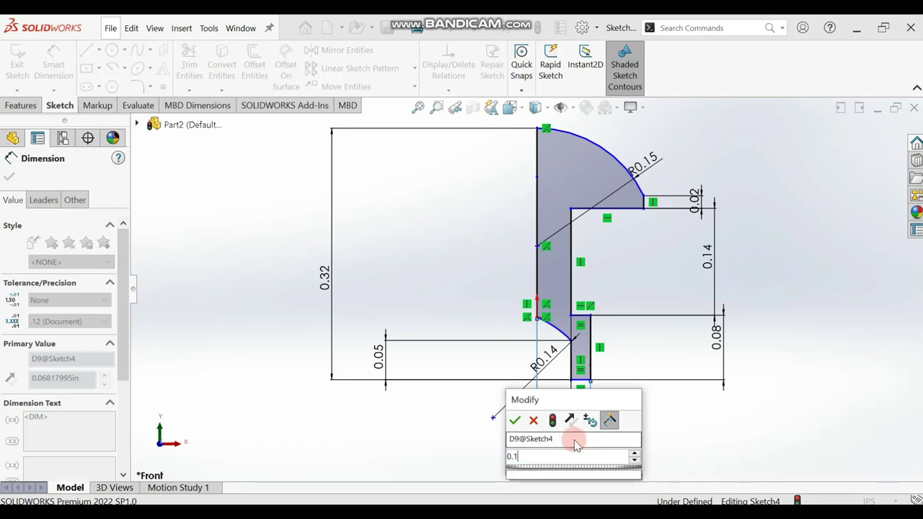
key(Return)
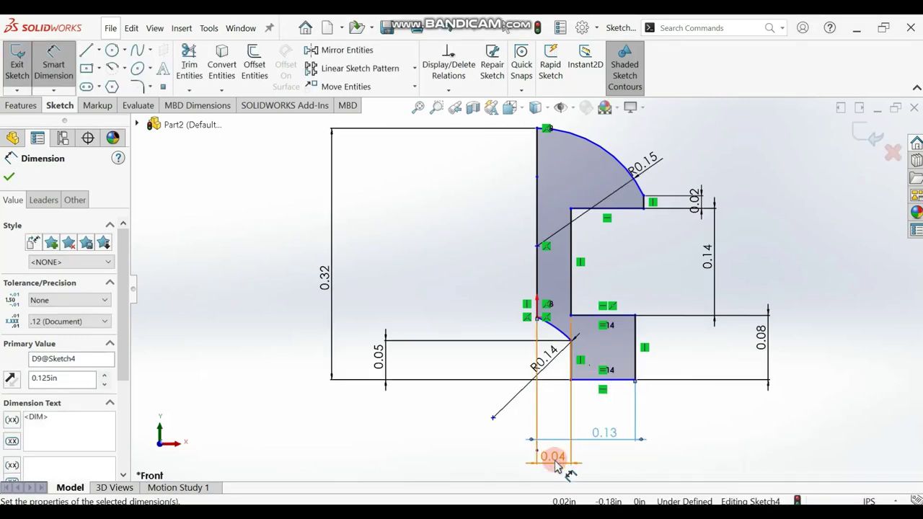
double_click(557, 461)
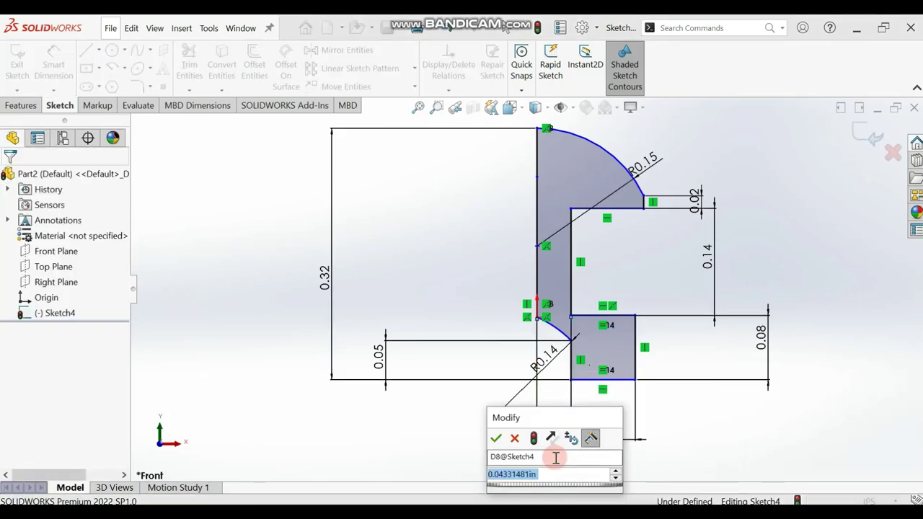
text(0.085)
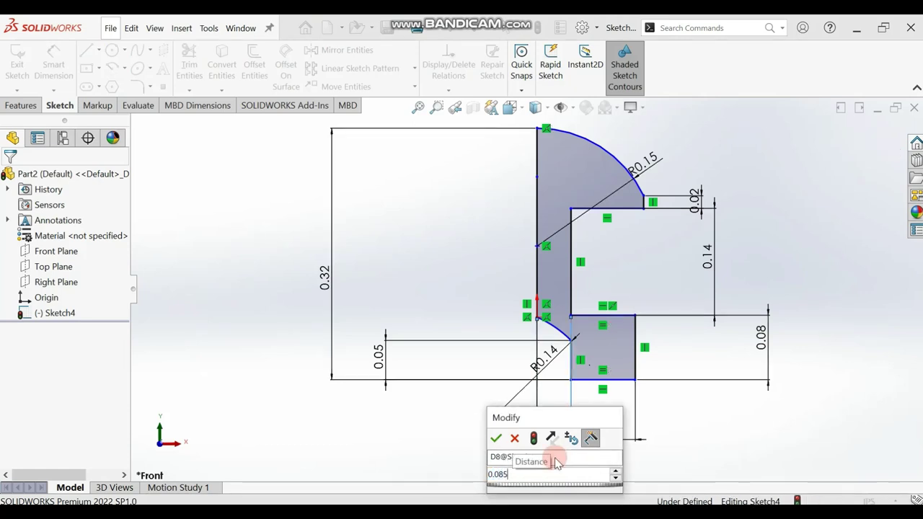
key(Return)
click(554, 459)
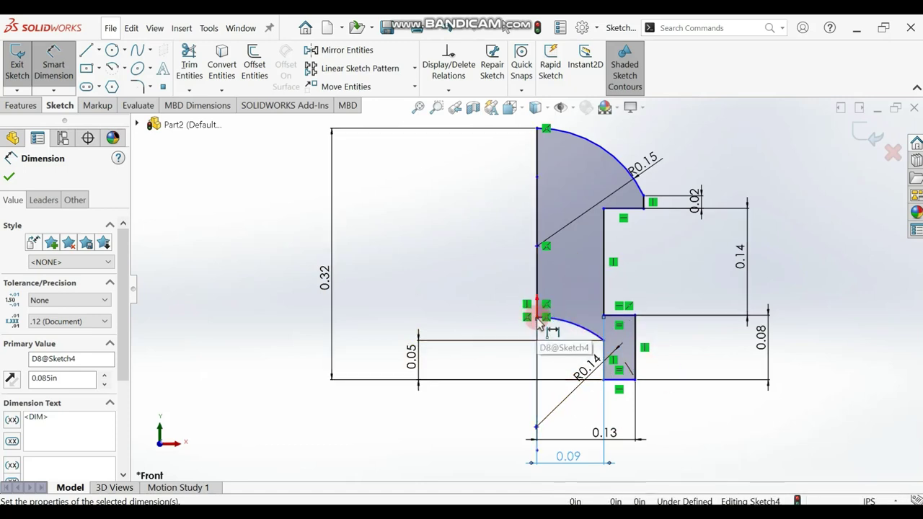
- Add a 0.12 in height dimension from the bottom base line to the lower arc's end
click(634, 379)
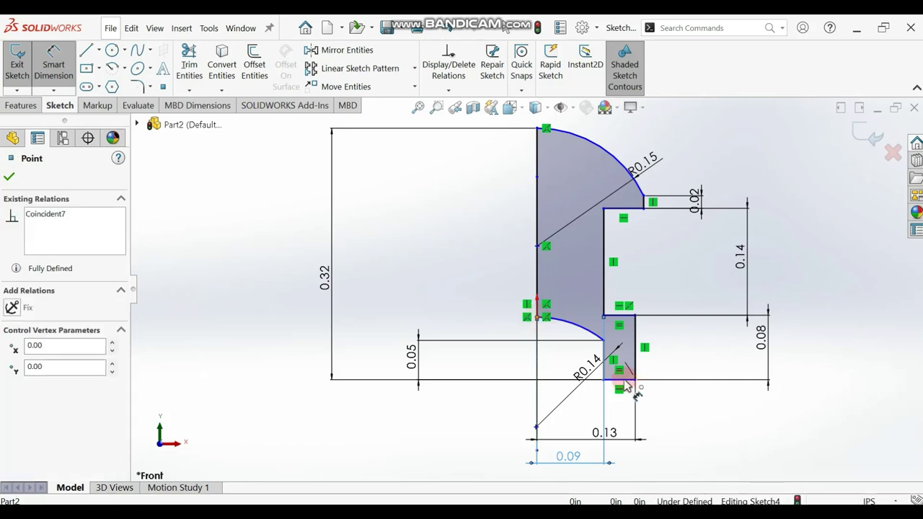
click(474, 378)
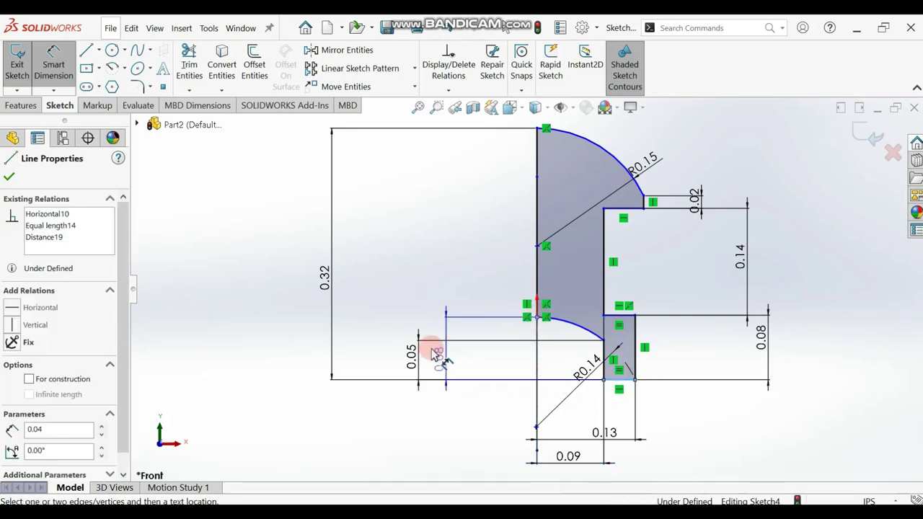
click(395, 353)
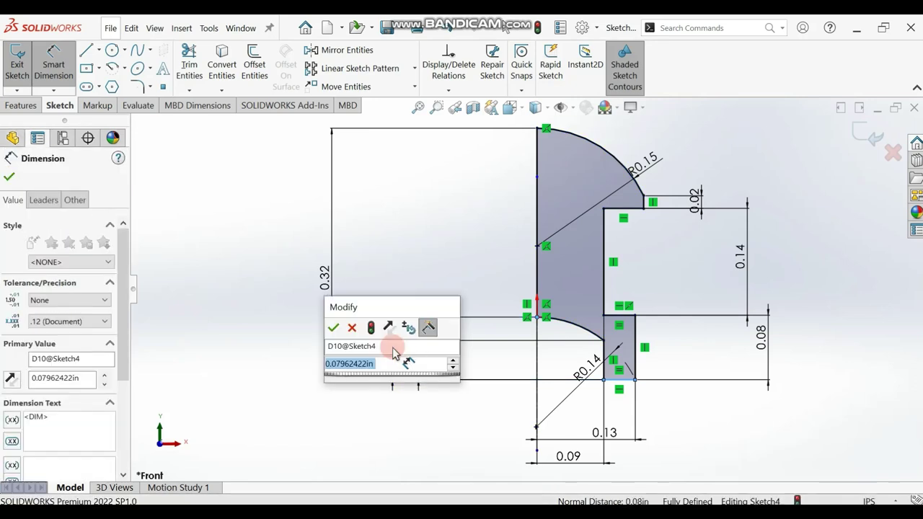
text(0.12)
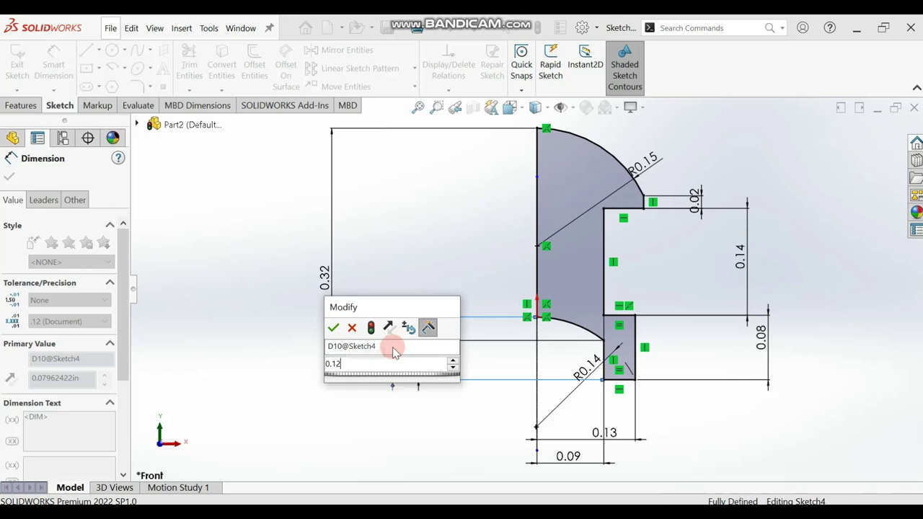
key(Return)
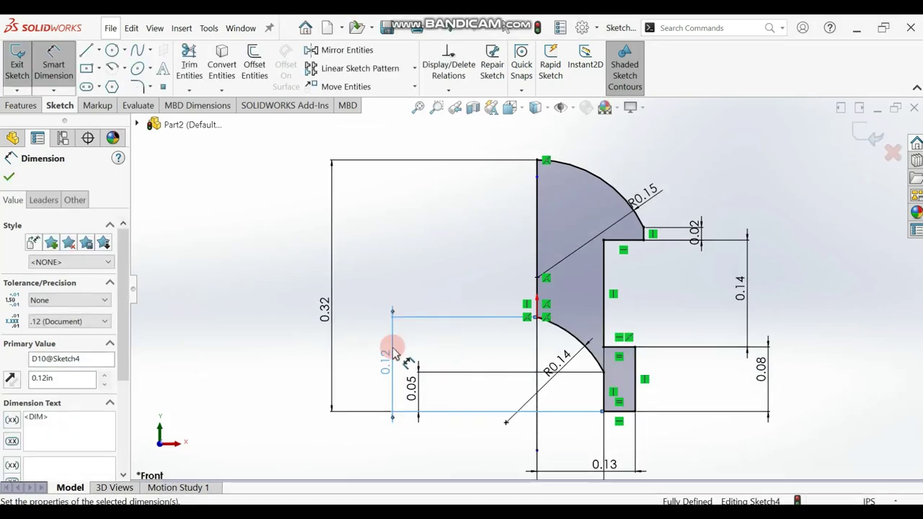
click(419, 109)
key(Escape)
click(469, 346)
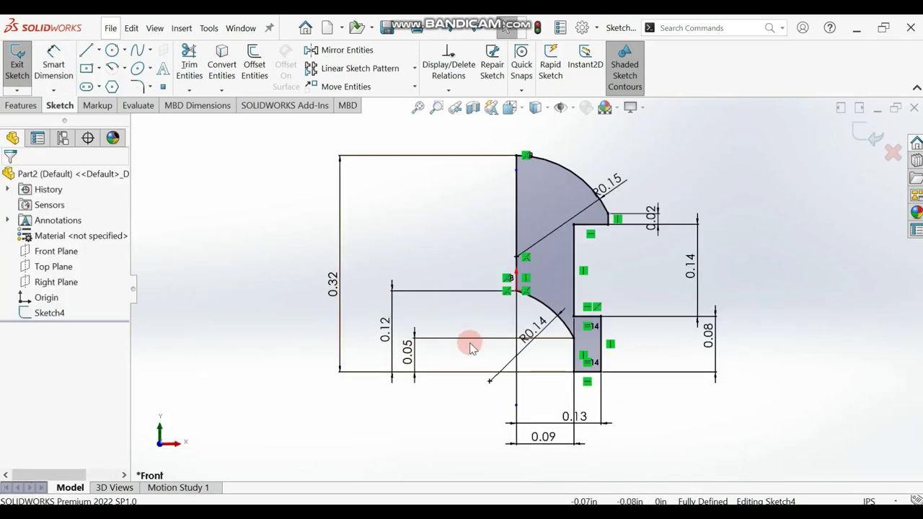
- Revolve the closed profile a full 360° about centreline Line10 into a solid
click(514, 154)
click(476, 242)
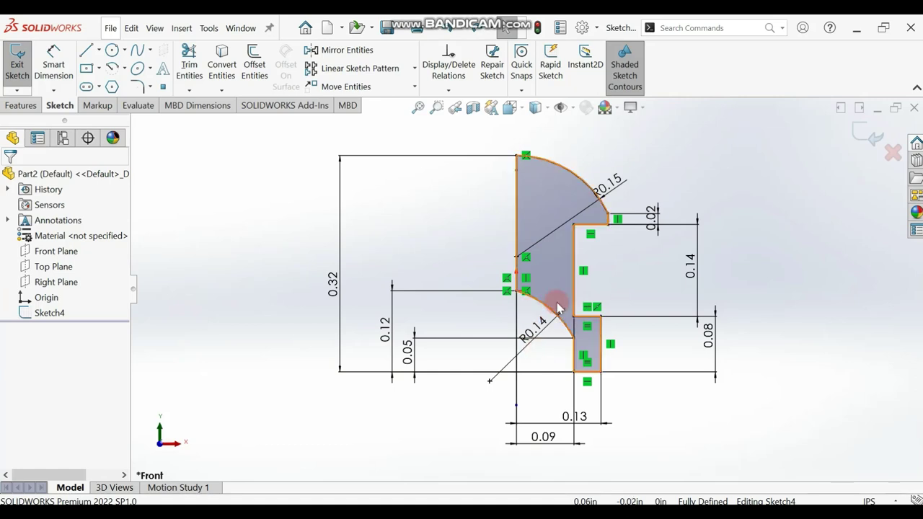
click(23, 109)
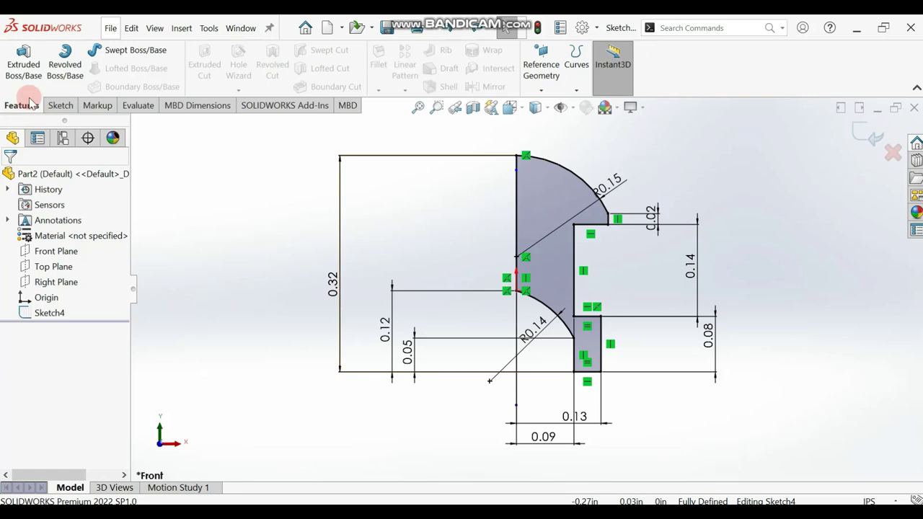
click(66, 77)
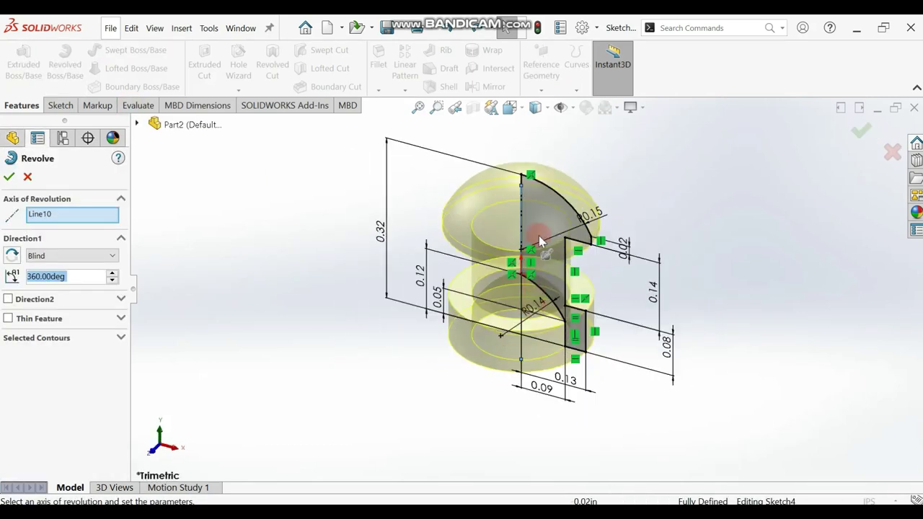
click(11, 178)
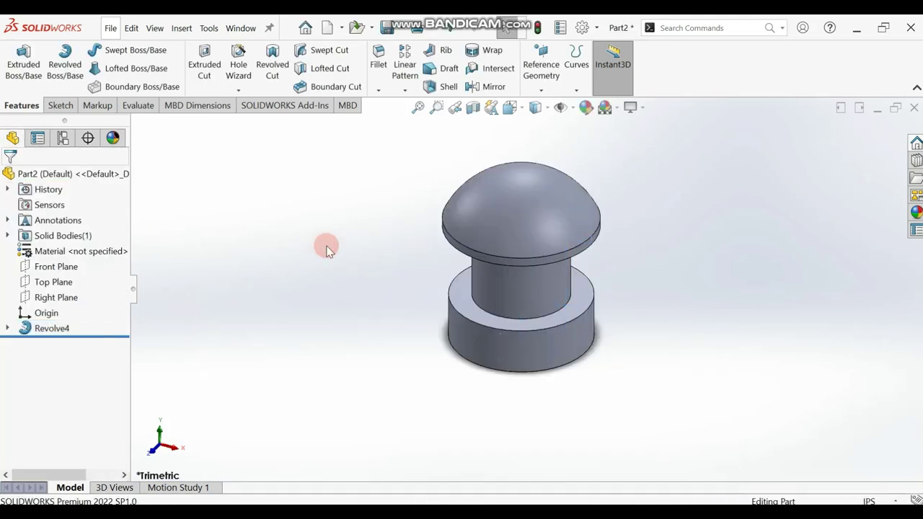
- Rotate the part and set the view Normal To the base-end ring face
key(Down)
key(Down)
key(Down)
key(Down)
key(Down)
key(Down)
key(Down)
key(Down)
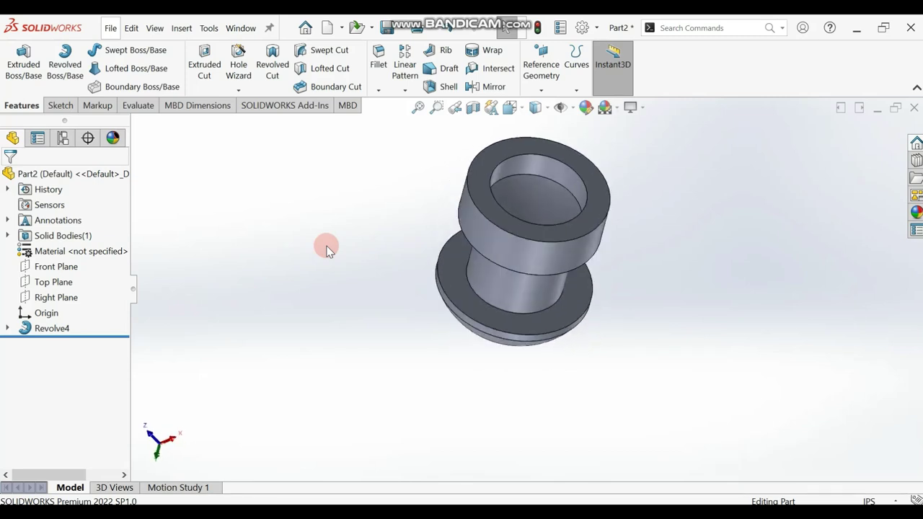
key(Down)
key(Down)
key(Down)
key(Down)
key(Down)
key(Down)
key(Down)
key(Down)
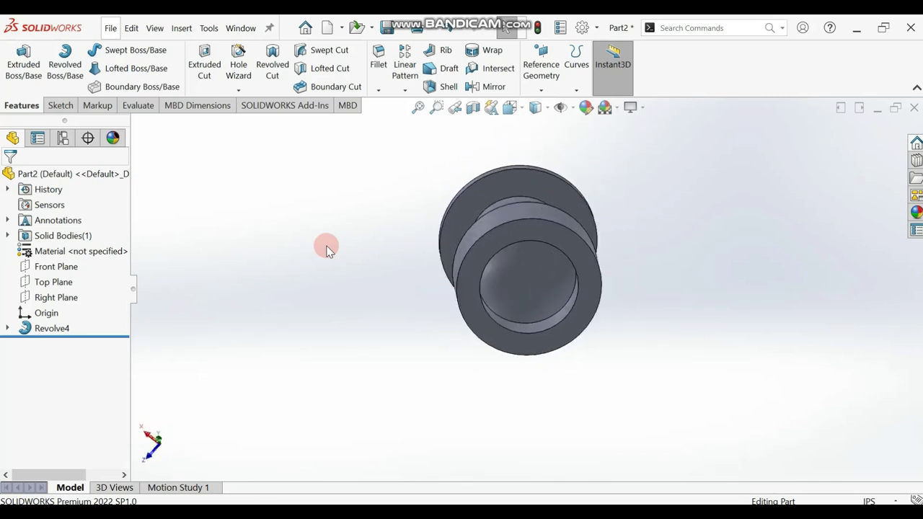
key(Down)
key(Down)
key(Down)
key(Down)
key(Down)
key(Down)
key(Down)
key(Down)
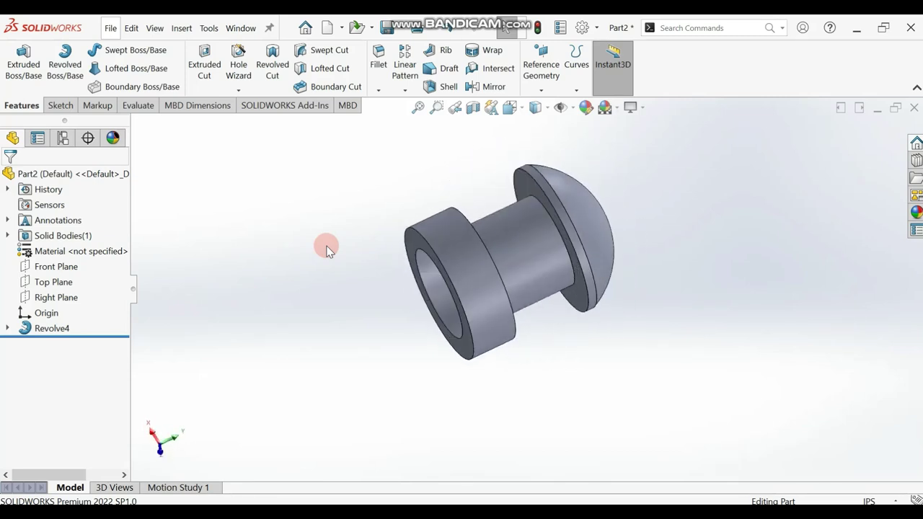
key(Down)
key(Down)
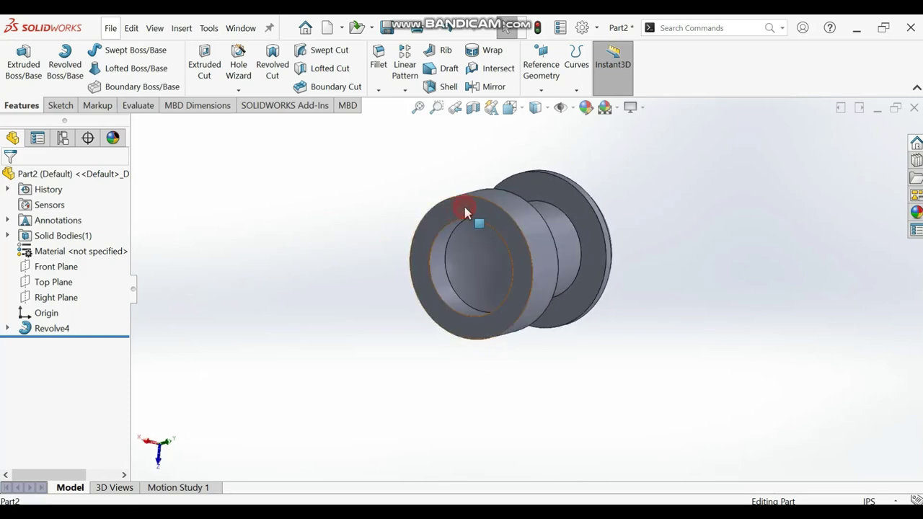
click(465, 212)
click(570, 183)
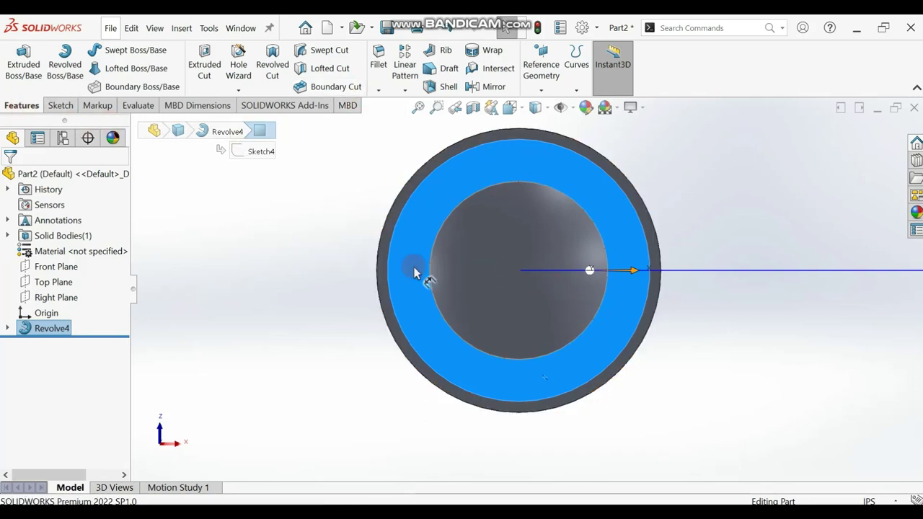
- Start a fillet and select the inner and outer circular edges of the base ring
click(397, 87)
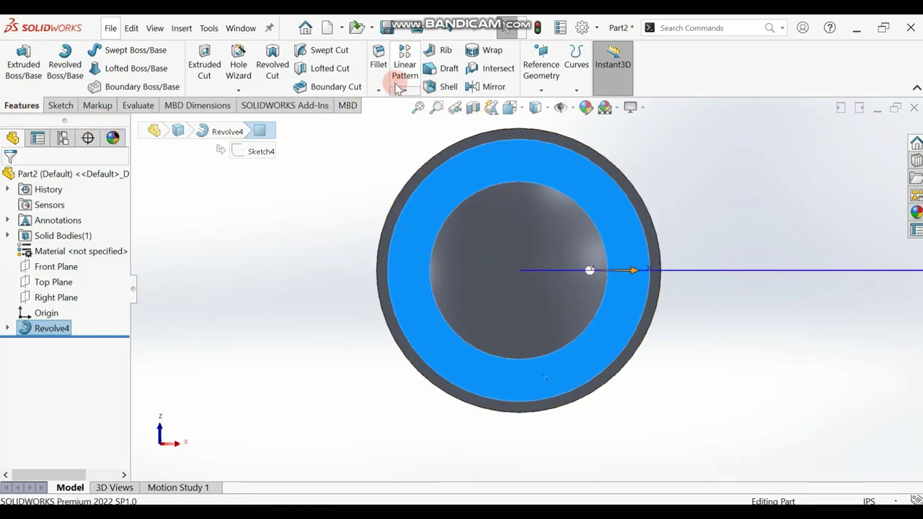
click(60, 106)
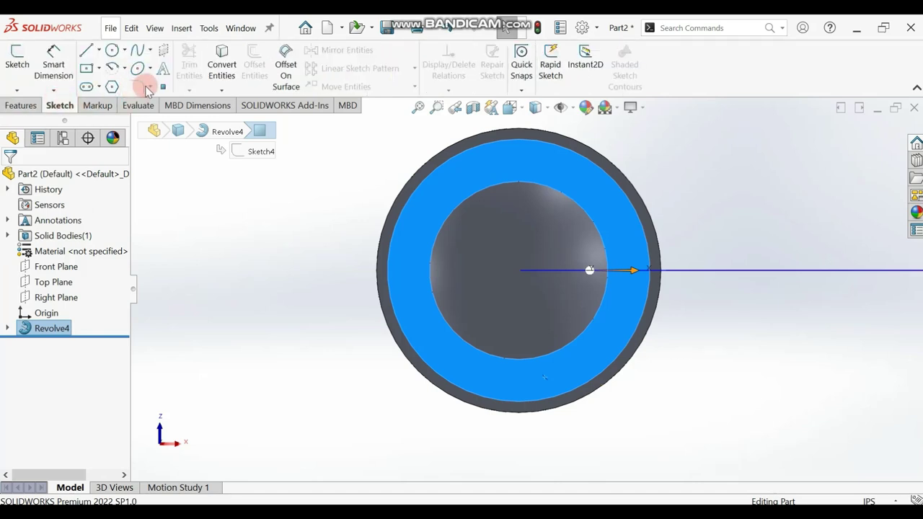
click(26, 105)
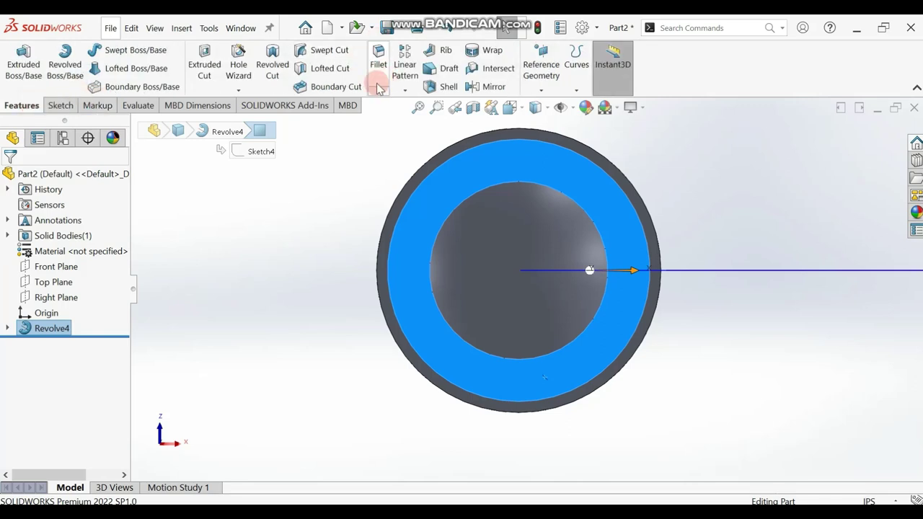
click(378, 91)
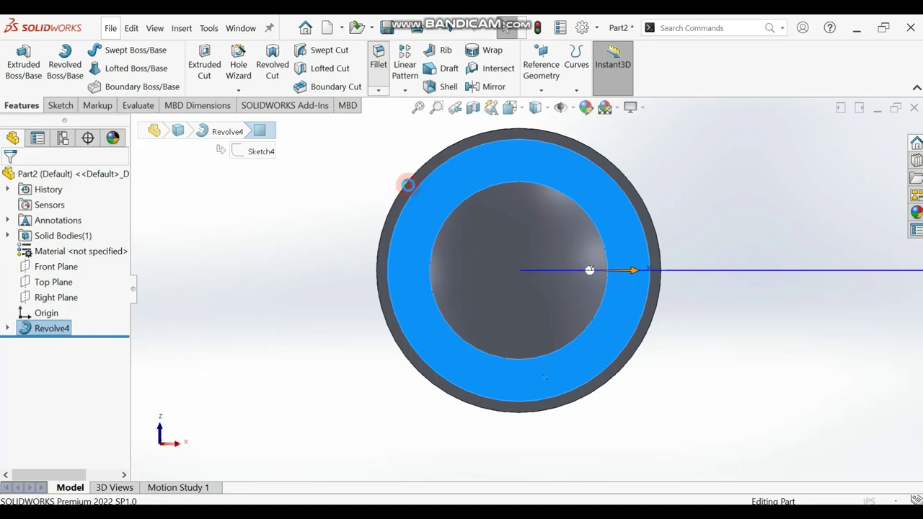
click(470, 203)
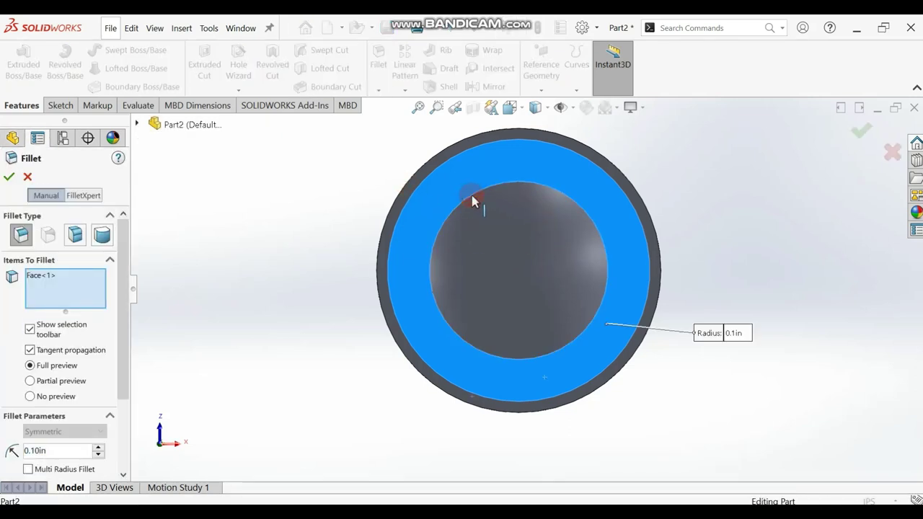
click(478, 142)
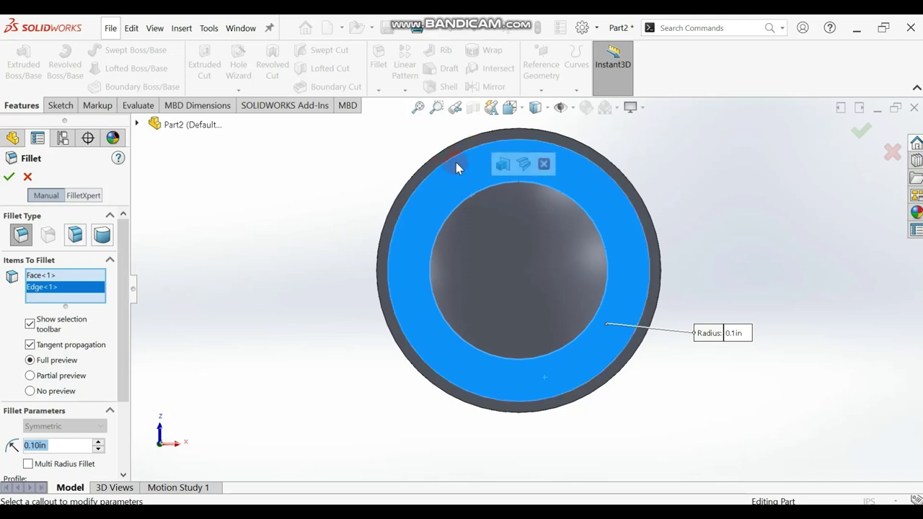
click(454, 158)
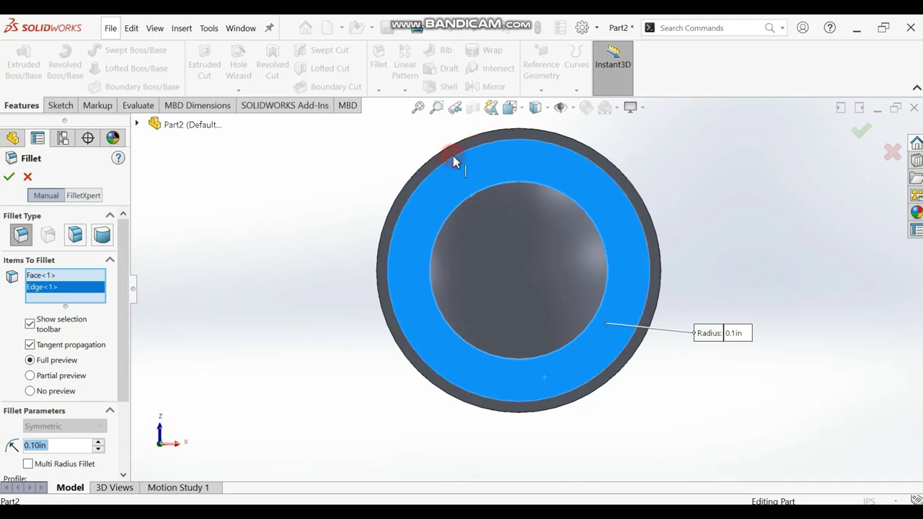
- Remove Face<1> from the fillet items and apply a 0.02 in radius
click(50, 277)
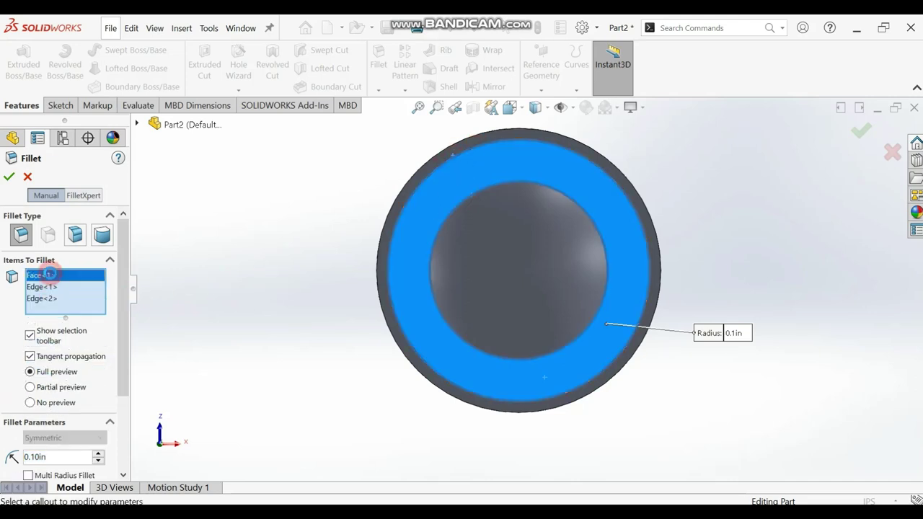
right_click(51, 278)
click(94, 299)
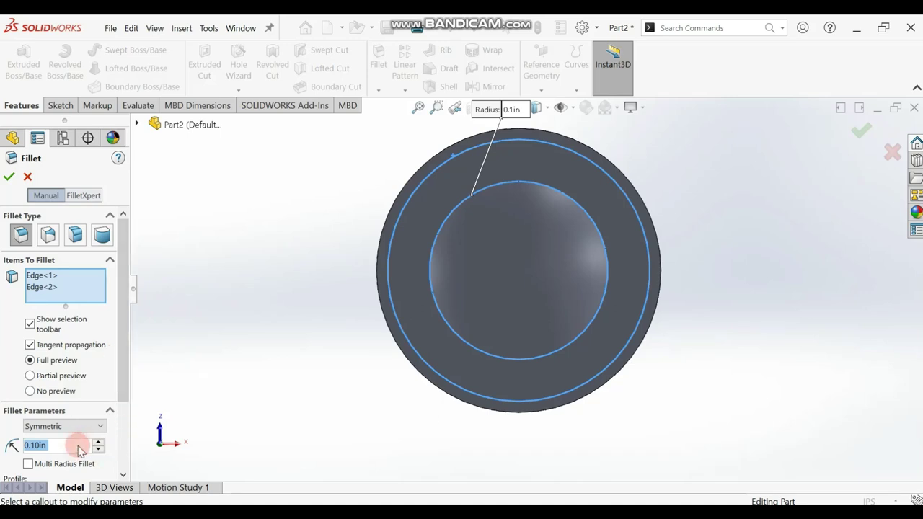
text(0.02)
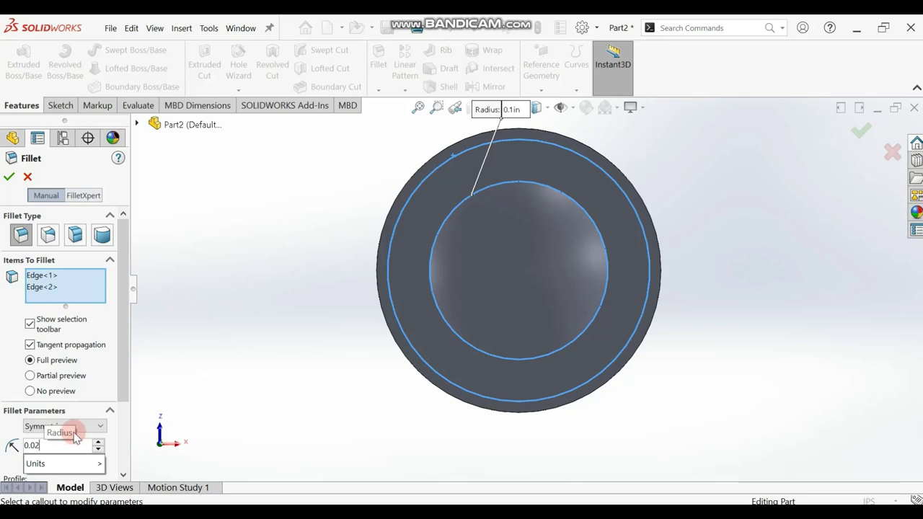
key(Return)
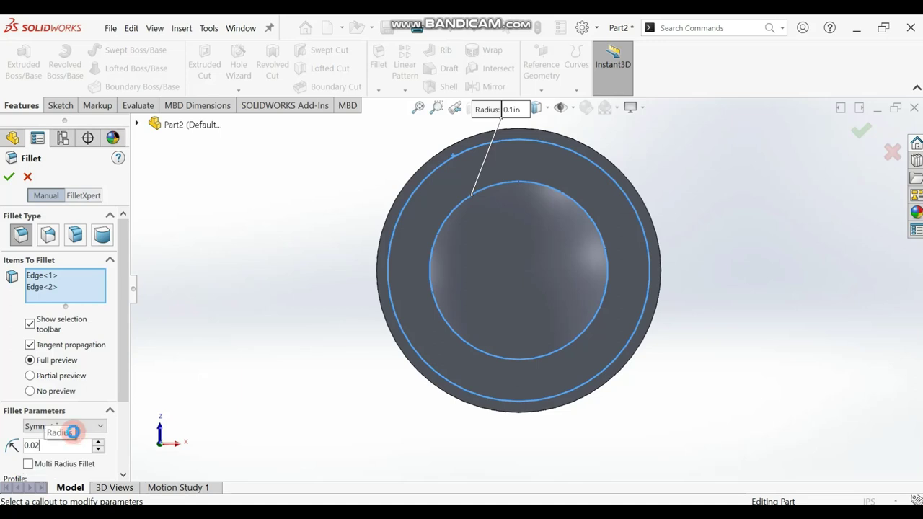
click(12, 177)
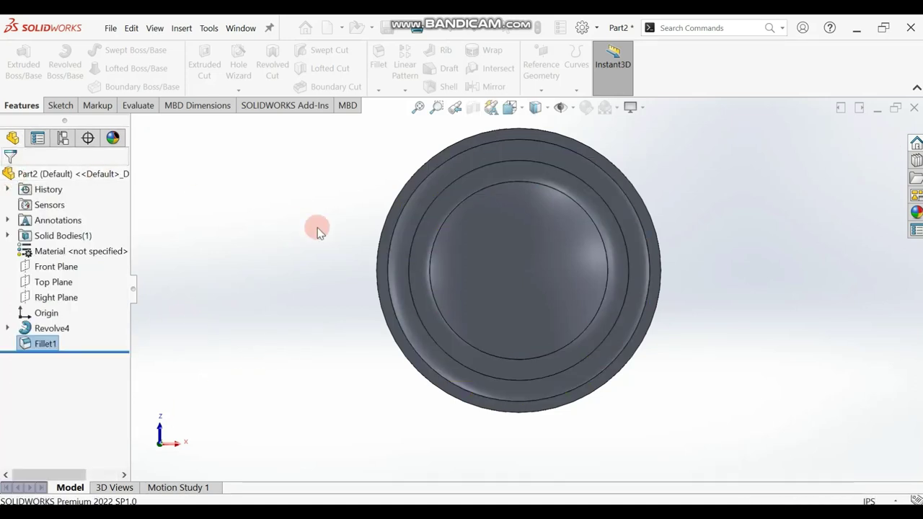
key(Up)
key(Up)
key(Up)
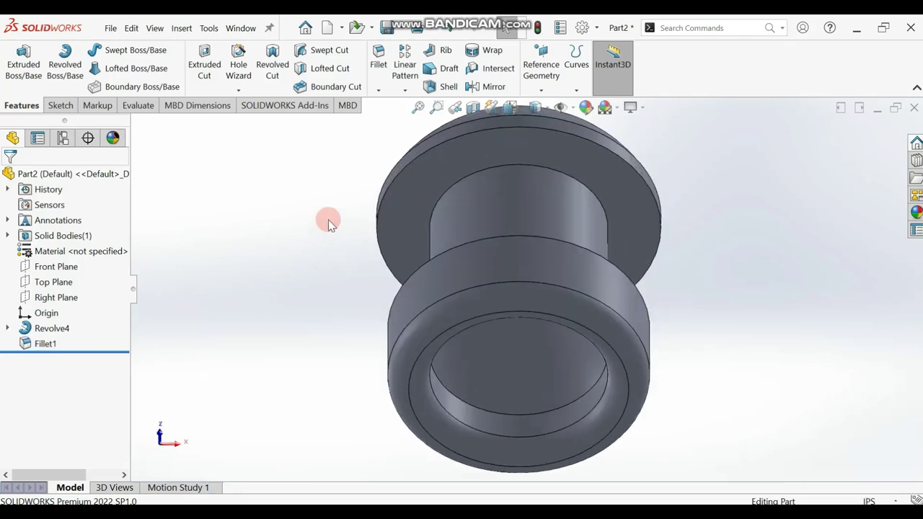
click(418, 108)
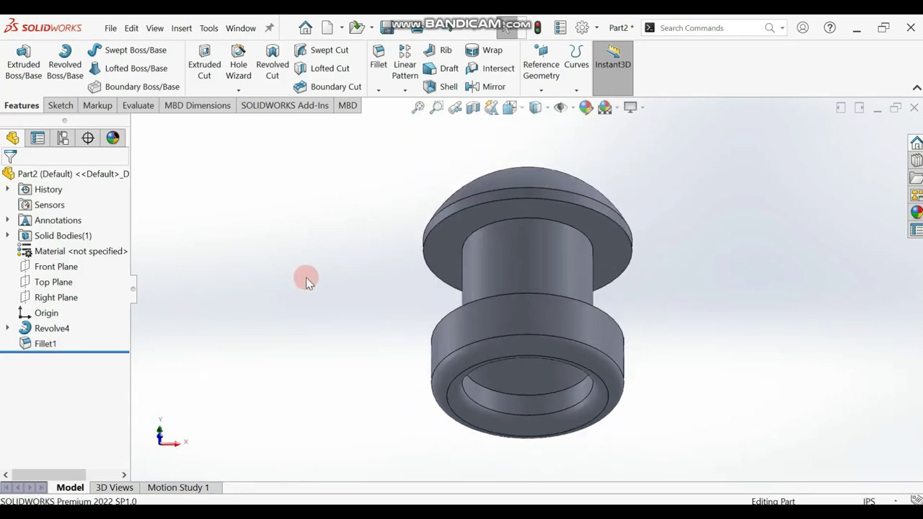
key(Up)
key(Up)
key(Up)
key(Up)
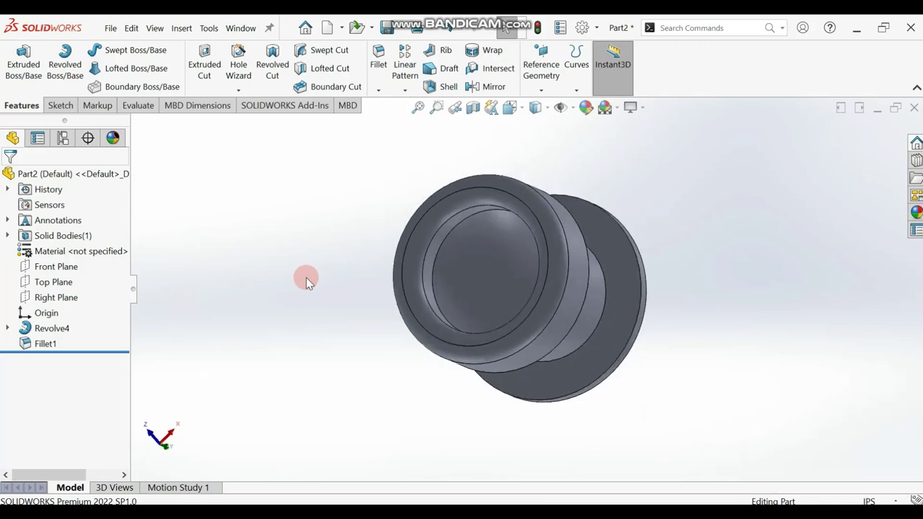
key(Right)
key(Right)
key(Right)
key(Right)
key(Right)
key(Right)
key(Right)
key(Right)
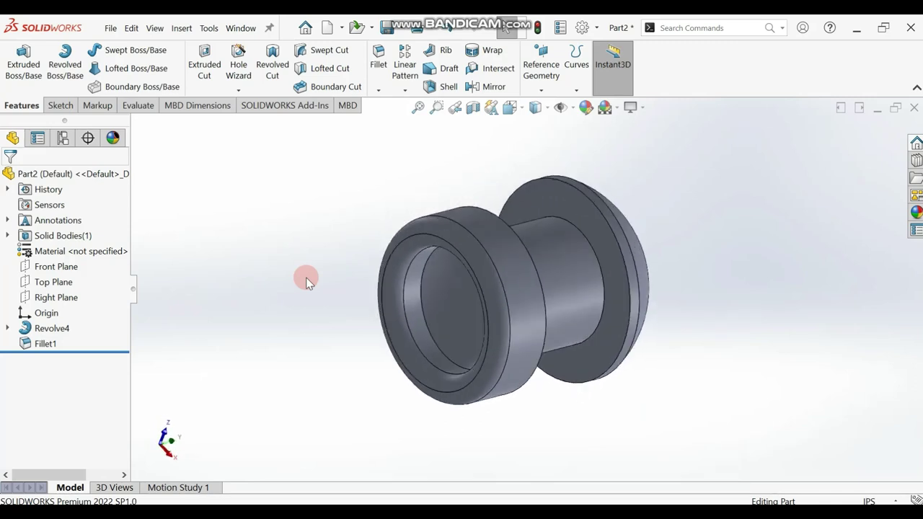
key(Left)
key(Left)
key(Left)
key(Left)
key(Left)
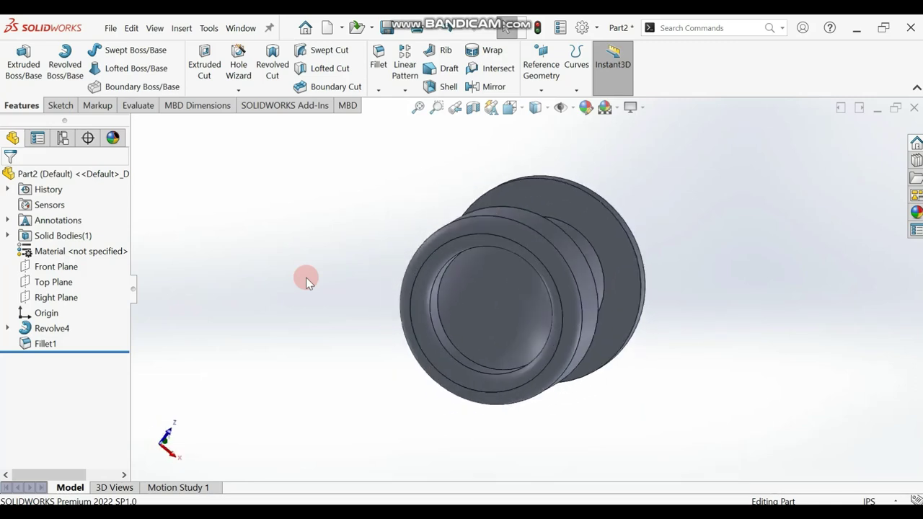
key(Left)
key(Left)
key(Left)
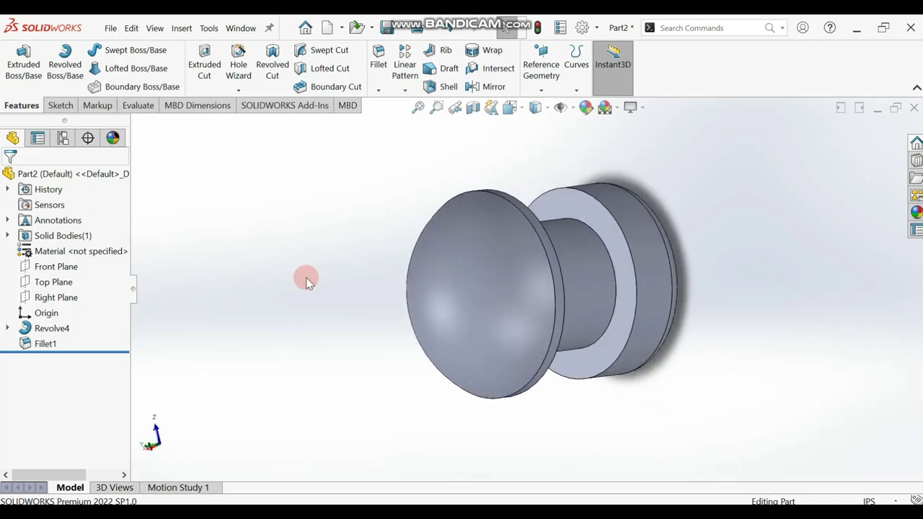
key(Up)
key(Up)
key(Up)
key(Right)
key(Right)
key(Right)
key(Right)
key(Right)
key(Right)
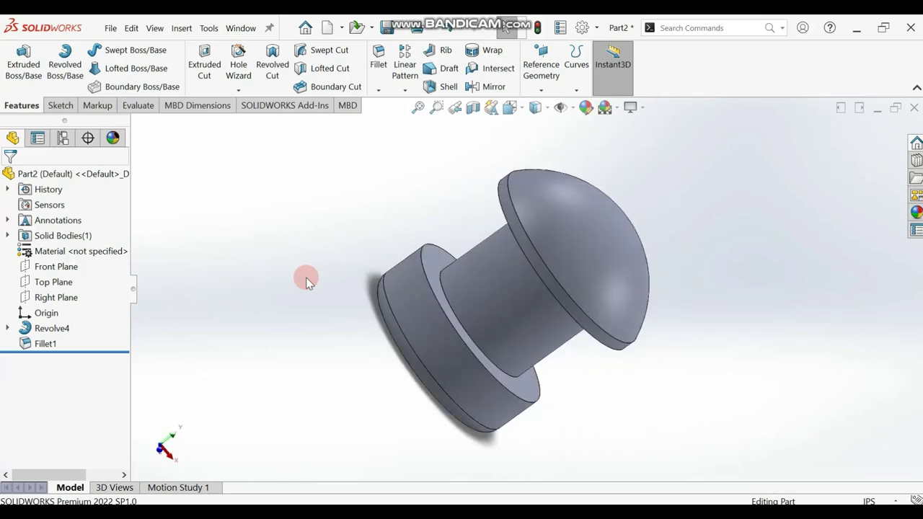
key(Right)
key(Right)
key(Right)
key(Right)
key(Right)
key(Right)
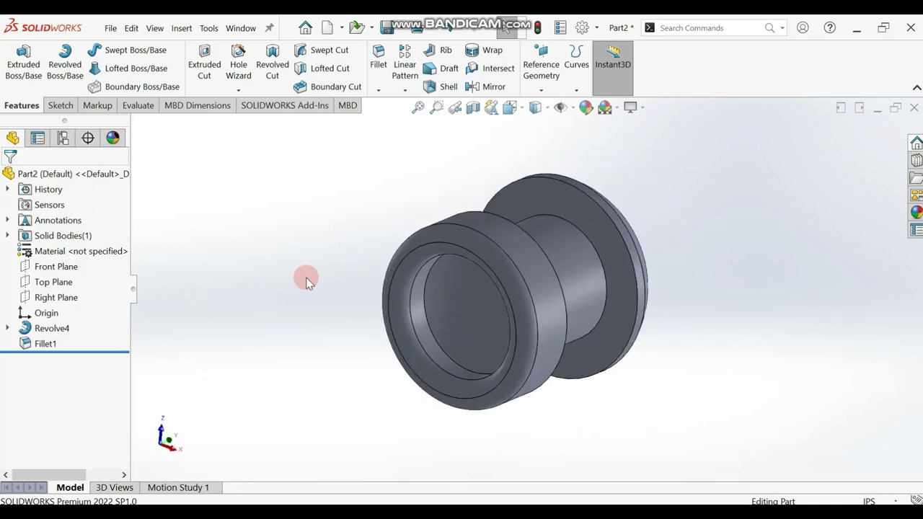
key(Right)
key(Right)
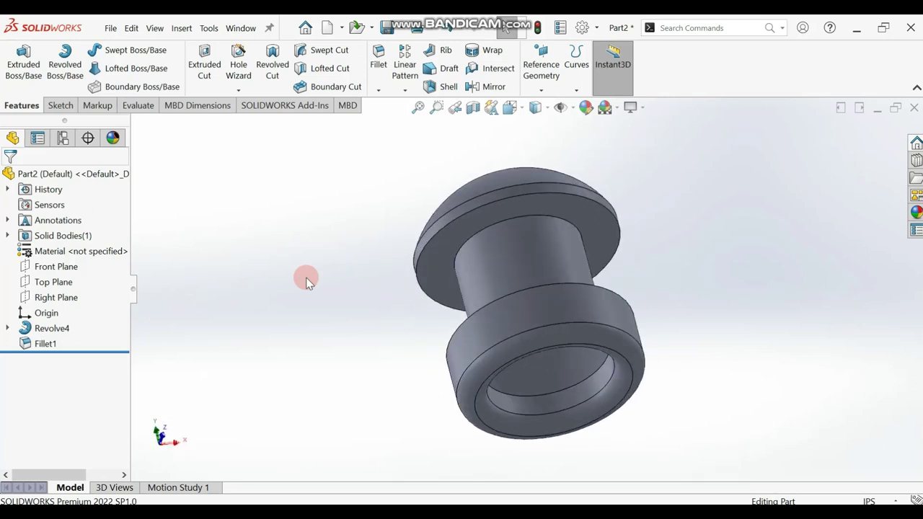
key(Right)
key(Right)
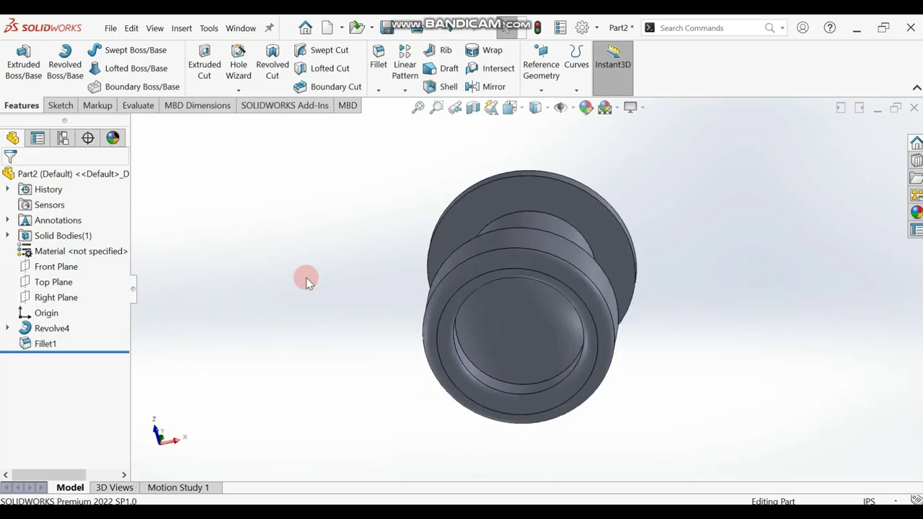
key(Right)
key(Right)
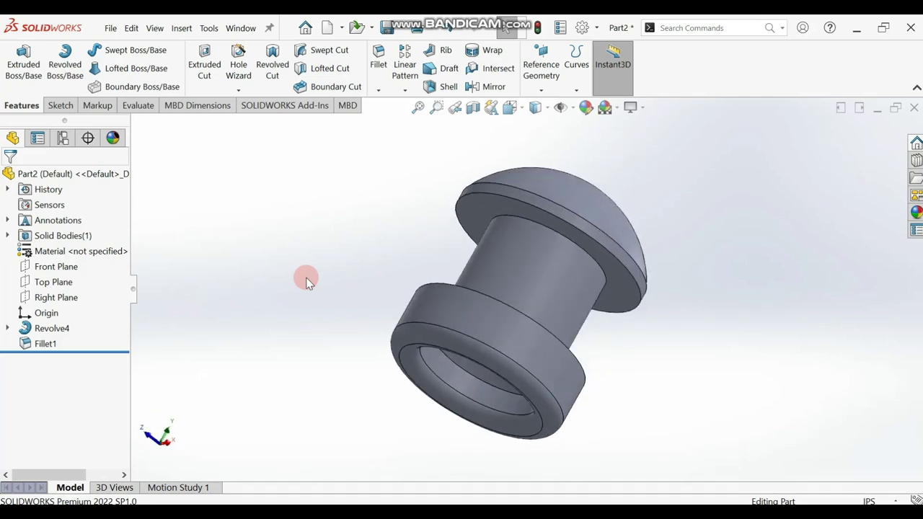
key(Left)
key(Left)
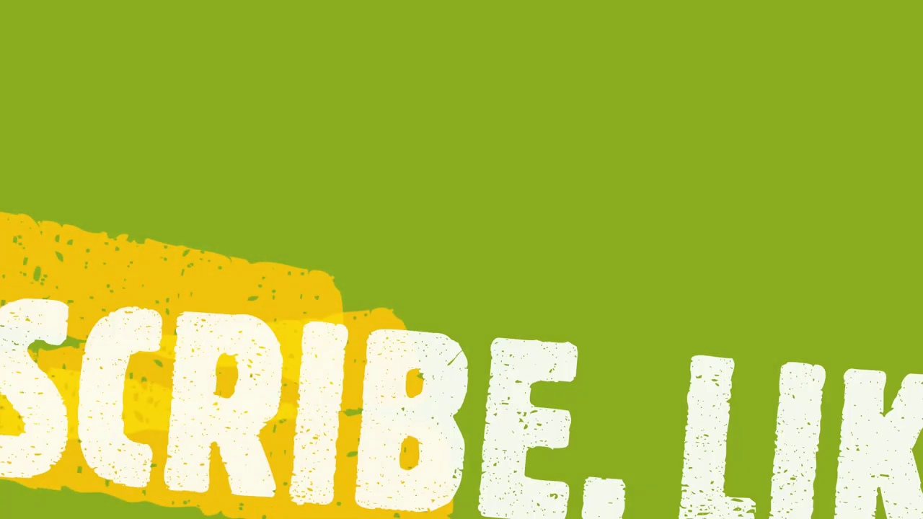